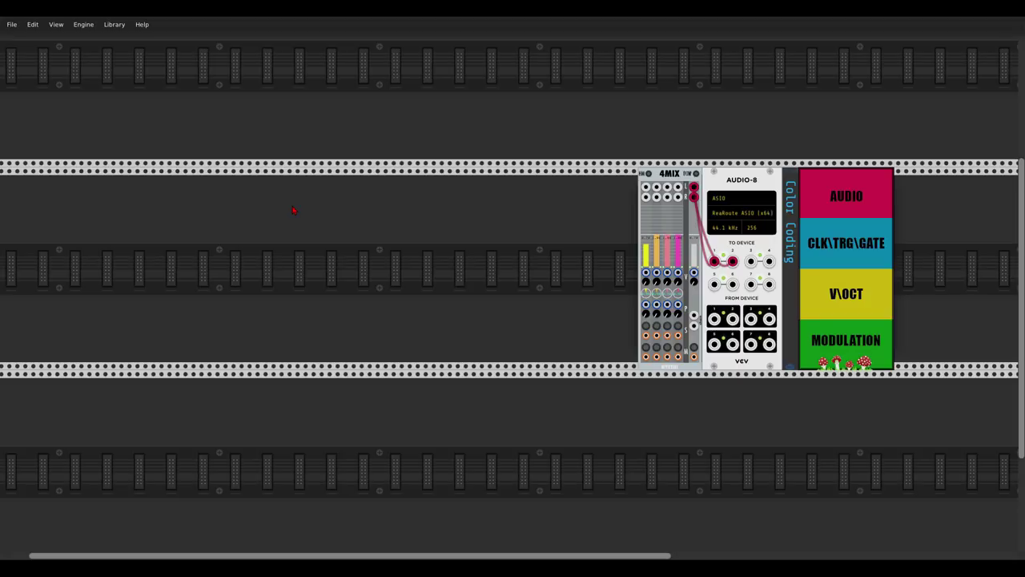
- Add the EvenVCO oscillator module to the empty rack row, well before the 4MIX mixer
{"action": "right_click", "coordinate": [293, 210]}
{"action": "left_click_drag", "start_coordinate": [165, 113], "coordinate": [314, 243]}
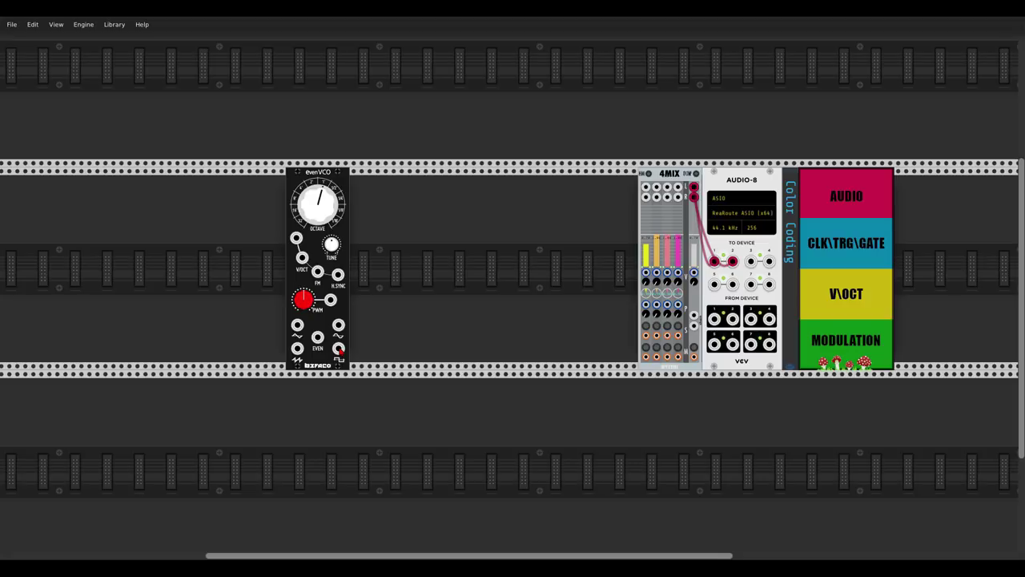
{"action": "mouse_move", "coordinate": [330, 210]}
{"action": "left_mouse_down"}
{"action": "mouse_move", "coordinate": [330, 234]}
{"action": "mouse_move", "coordinate": [327, 209]}
{"action": "left_mouse_up"}
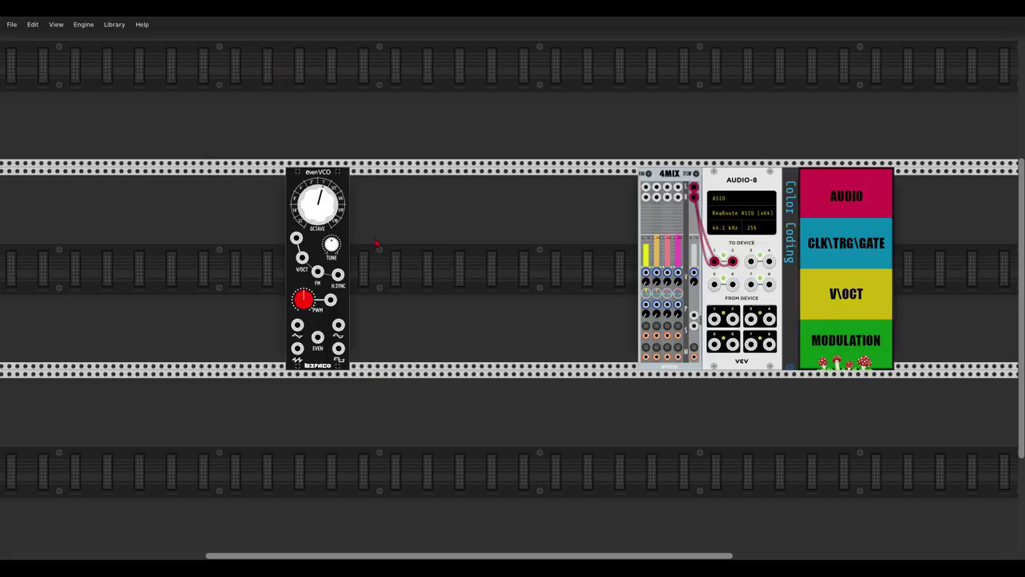
- Search the module library for "switch" and place the BGA SWTCH module beside the oscillator
{"action": "right_click", "coordinate": [390, 249]}
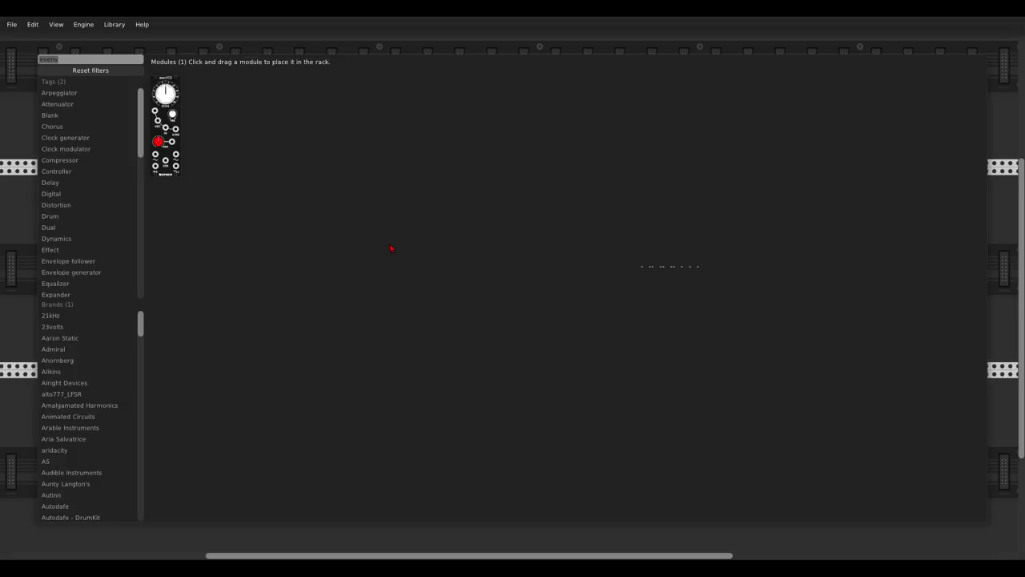
{"action": "type", "text": "switch"}
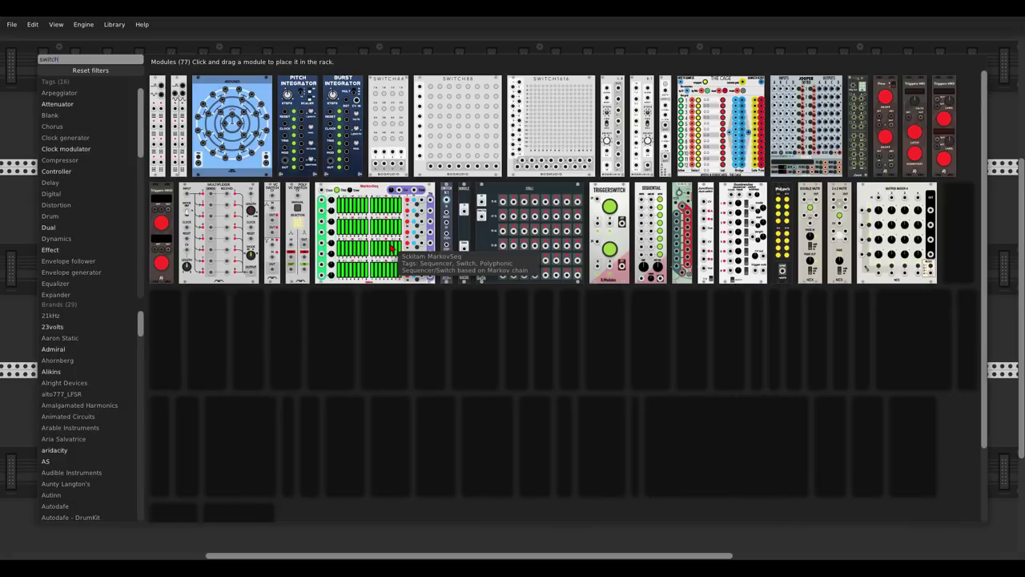
{"action": "left_click_drag", "start_coordinate": [653, 99], "coordinate": [374, 198]}
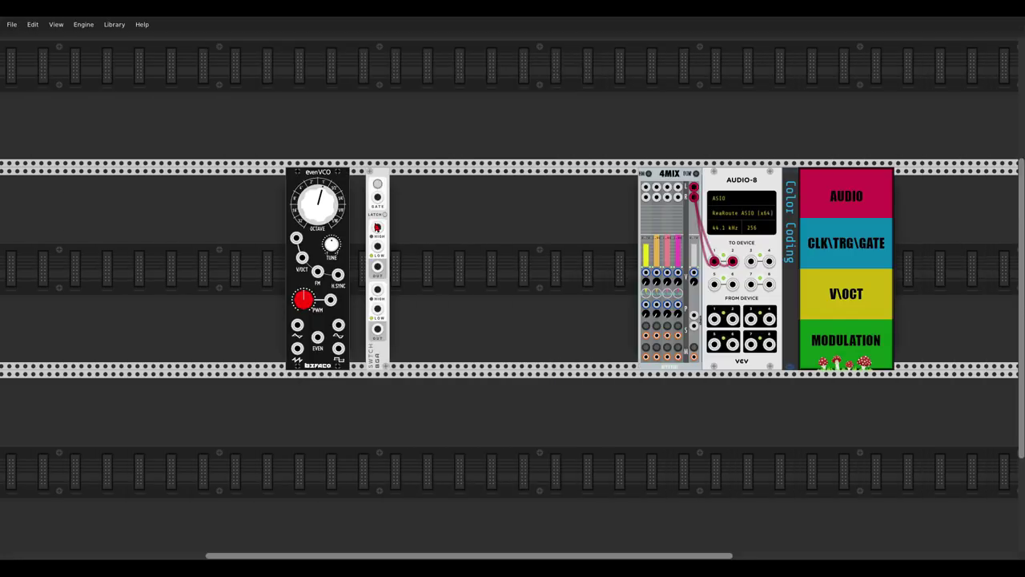
- Patch the oscillator's saw output into the switch's first HIGH input and its square output into the LOW input
{"action": "left_click", "coordinate": [294, 352]}
{"action": "left_click_drag", "start_coordinate": [294, 353], "coordinate": [377, 228]}
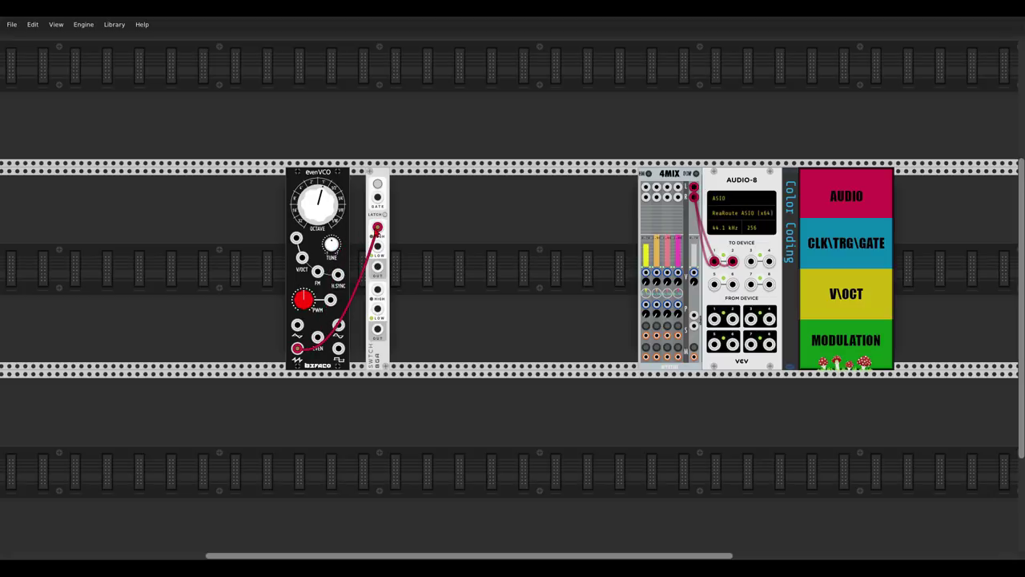
{"action": "left_click_drag", "start_coordinate": [339, 348], "coordinate": [378, 246]}
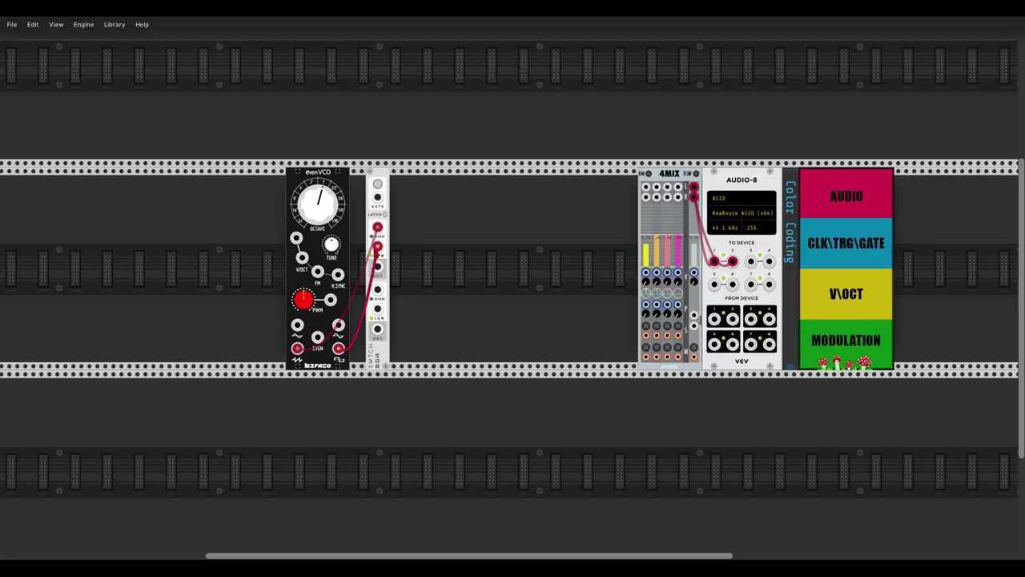
- Enable the switch's latch mode and toggle its gate so the HIGH input is selected
{"action": "left_click", "coordinate": [385, 215]}
{"action": "left_click", "coordinate": [379, 188]}
{"action": "left_click", "coordinate": [379, 188]}
{"action": "left_click", "coordinate": [379, 187]}
- Place a copy of the Color Coding label strip before the oscillator and change its text to "Wave Form"
{"action": "left_click_drag", "start_coordinate": [793, 175], "coordinate": [279, 176]}
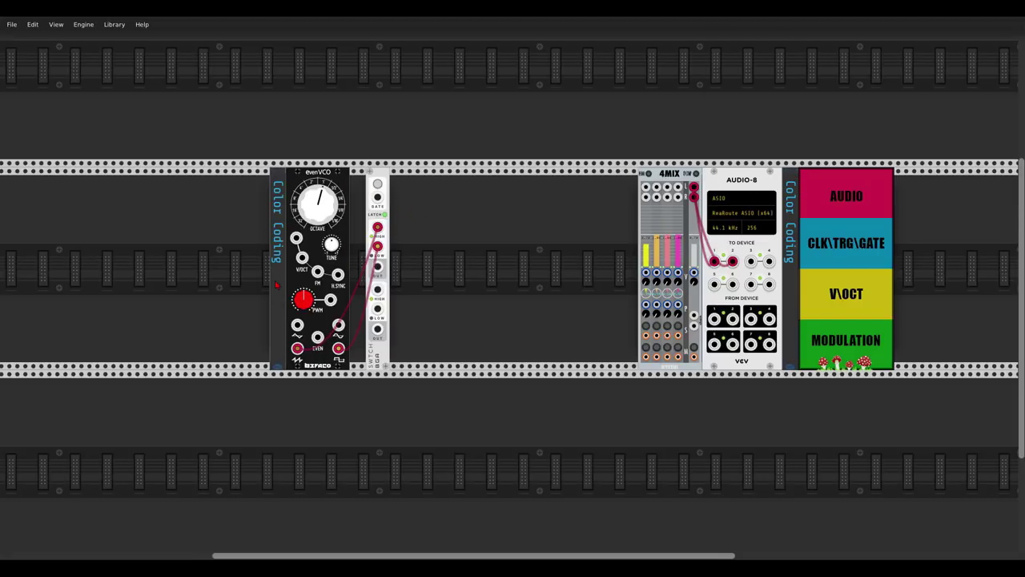
{"action": "key", "text": "BackSpace"}
{"action": "key", "text": "BackSpace"}
{"action": "key", "text": "BackSpace"}
{"action": "key", "text": "BackSpace"}
{"action": "key", "text": "BackSpace"}
{"action": "key", "text": "BackSpace"}
{"action": "key", "text": "BackSpace"}
{"action": "key", "text": "BackSpace"}
{"action": "key", "text": "BackSpace"}
{"action": "key", "text": "BackSpace"}
{"action": "key", "text": "BackSpace"}
{"action": "key", "text": "BackSpace"}
{"action": "type", "text": "Wave Form"}
- Move the switch against the oscillator, add the Autinn Bass module beside it, and patch the switch's first output into its OSC input
{"action": "left_click_drag", "start_coordinate": [375, 174], "coordinate": [359, 176]}
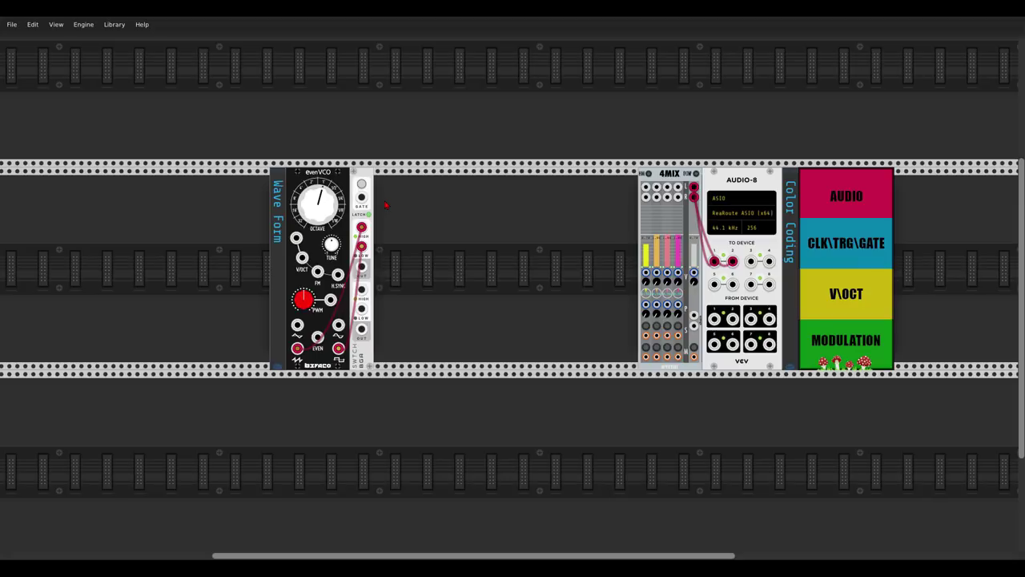
{"action": "right_click", "coordinate": [444, 255]}
{"action": "type", "text": "b"}
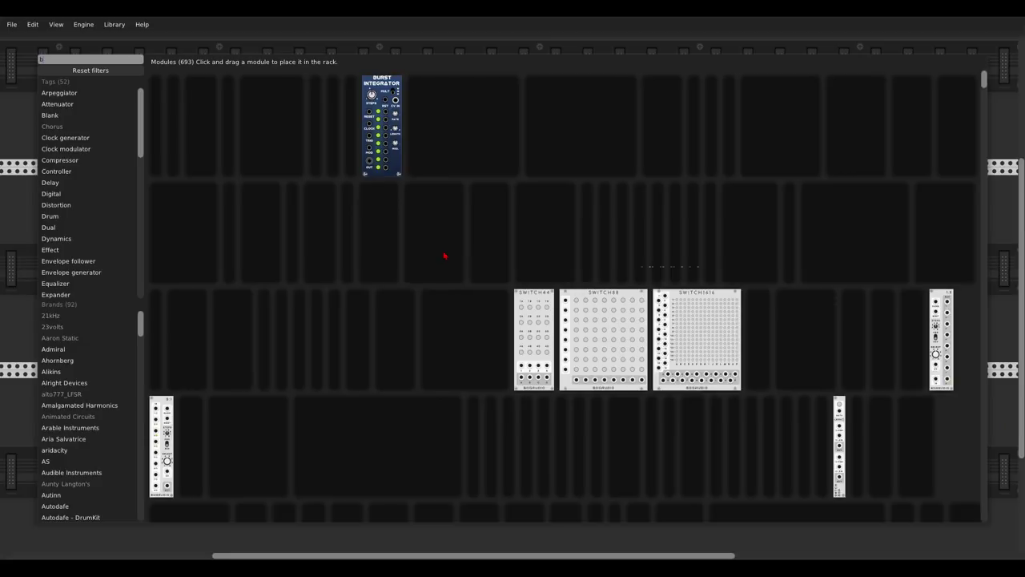
{"action": "type", "text": "ass"}
{"action": "left_click_drag", "start_coordinate": [500, 121], "coordinate": [437, 261]}
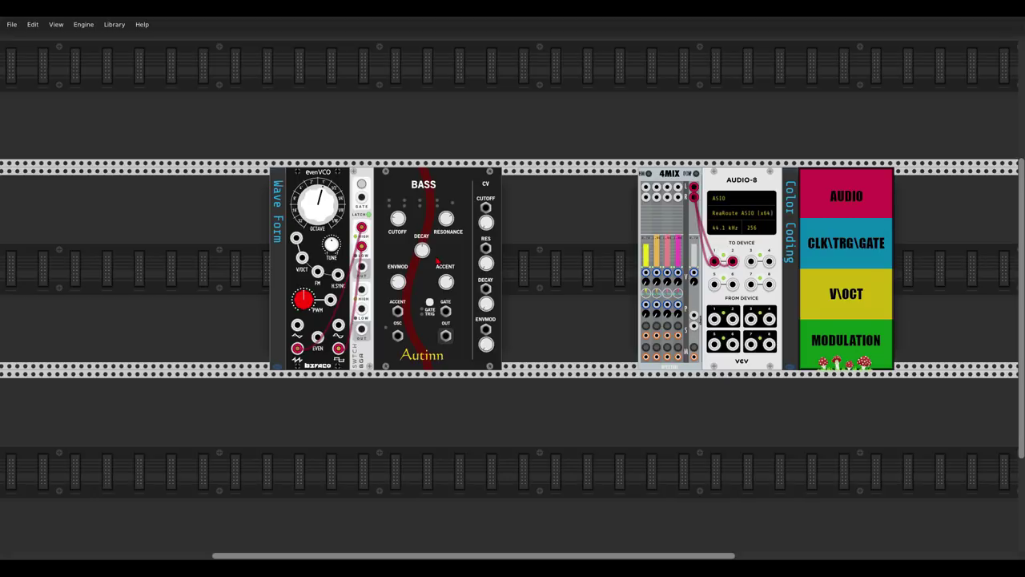
{"action": "left_click_drag", "start_coordinate": [362, 267], "coordinate": [397, 335]}
- Insert a copy of the Wave Form label between the switch and the Bass module and change its text to "Filter"
{"action": "left_click_drag", "start_coordinate": [394, 200], "coordinate": [418, 201]}
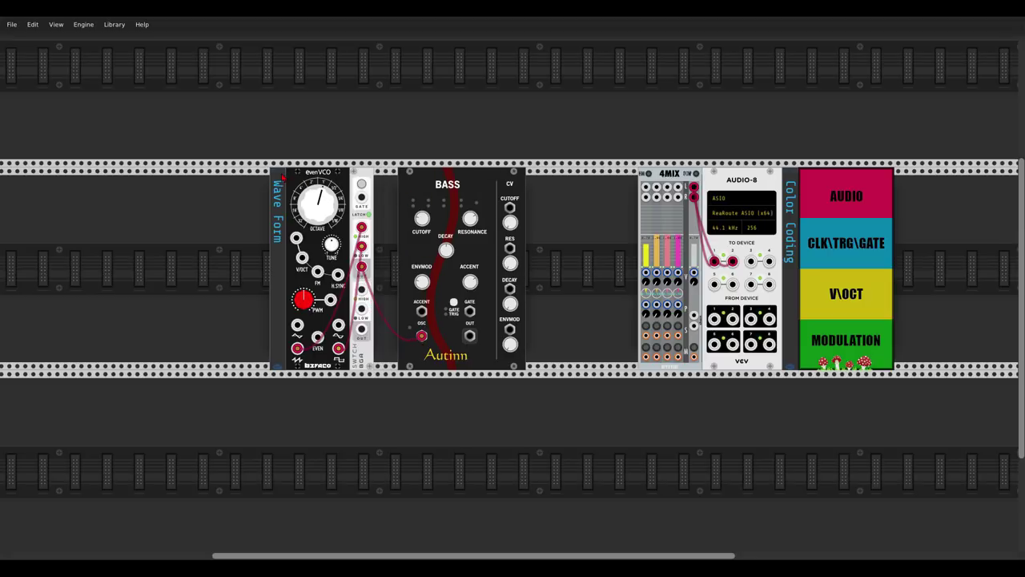
{"action": "key", "text": "ctrl+d"}
{"action": "left_click_drag", "start_coordinate": [257, 171], "coordinate": [355, 196]}
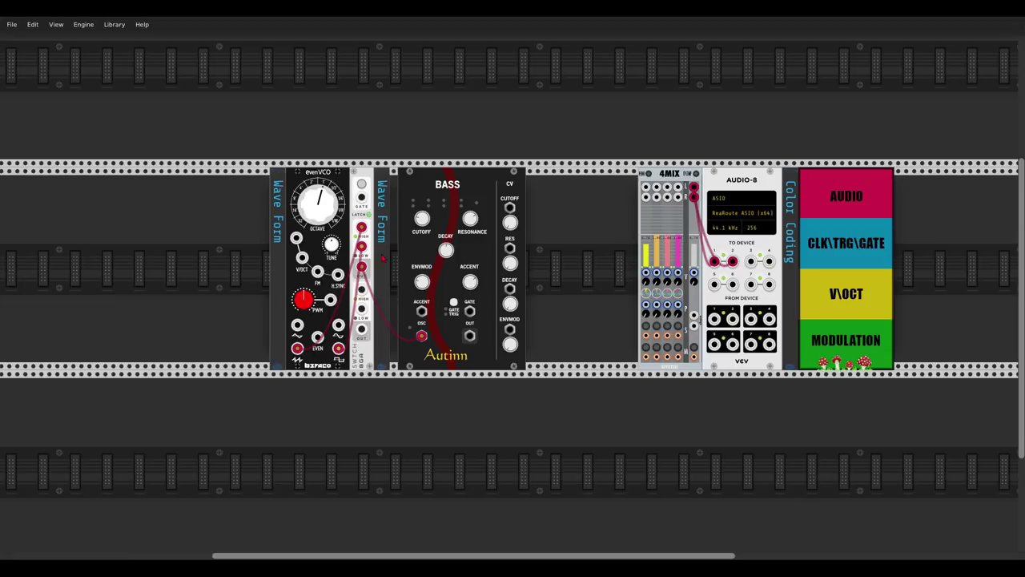
{"action": "key", "text": "BackSpace"}
{"action": "key", "text": "BackSpace"}
{"action": "key", "text": "BackSpace"}
{"action": "key", "text": "BackSpace"}
{"action": "key", "text": "BackSpace"}
{"action": "key", "text": "BackSpace"}
{"action": "key", "text": "BackSpace"}
{"action": "key", "text": "BackSpace"}
{"action": "key", "text": "BackSpace"}
{"action": "type", "text": "Filter"}
{"action": "left_click_drag", "start_coordinate": [410, 176], "coordinate": [402, 178]}
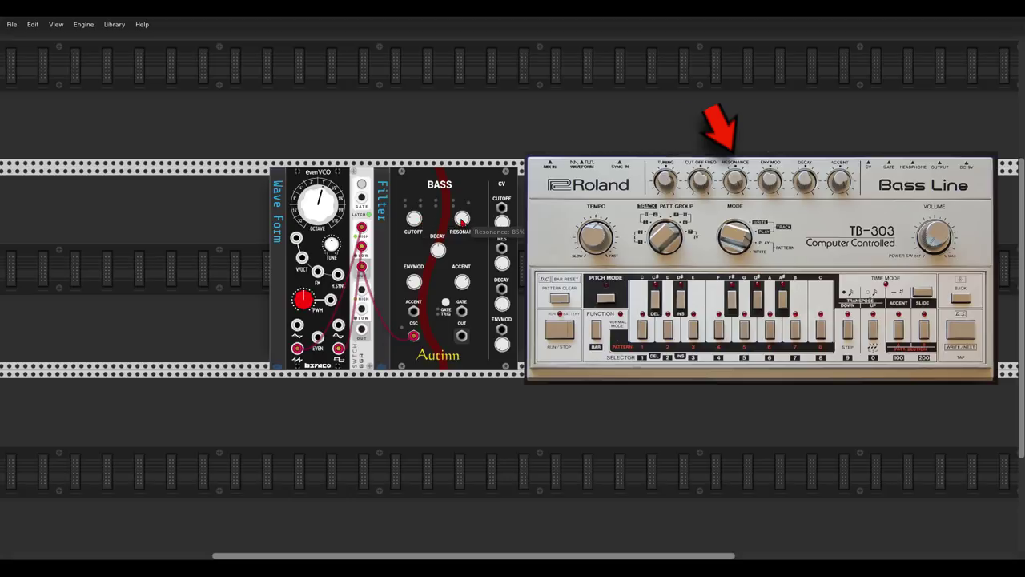
- Patch the Bass module's OUT into the first channel input of the 4MIX mixer
{"action": "mouse_move", "coordinate": [438, 251]}
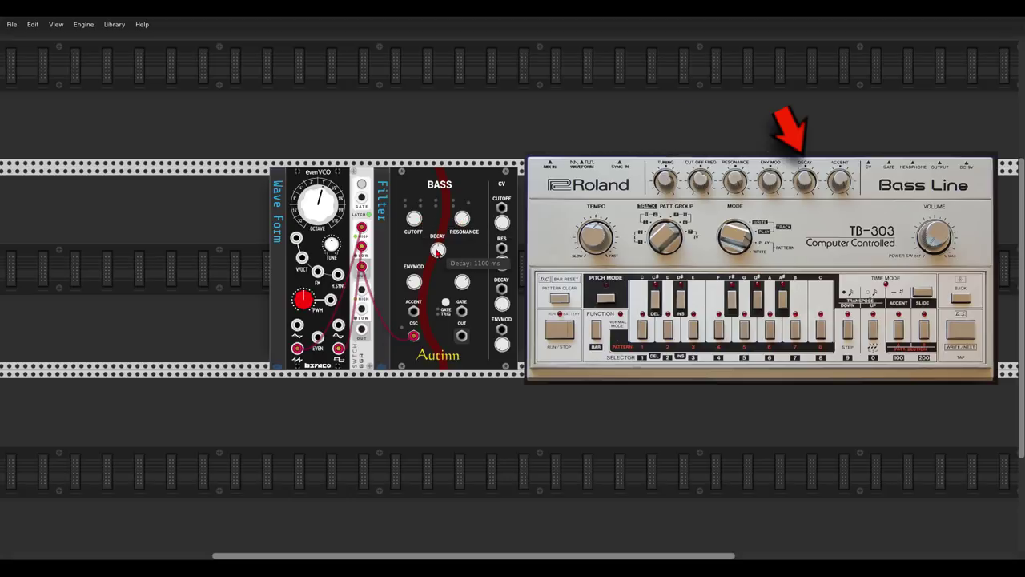
{"action": "mouse_move", "coordinate": [414, 284]}
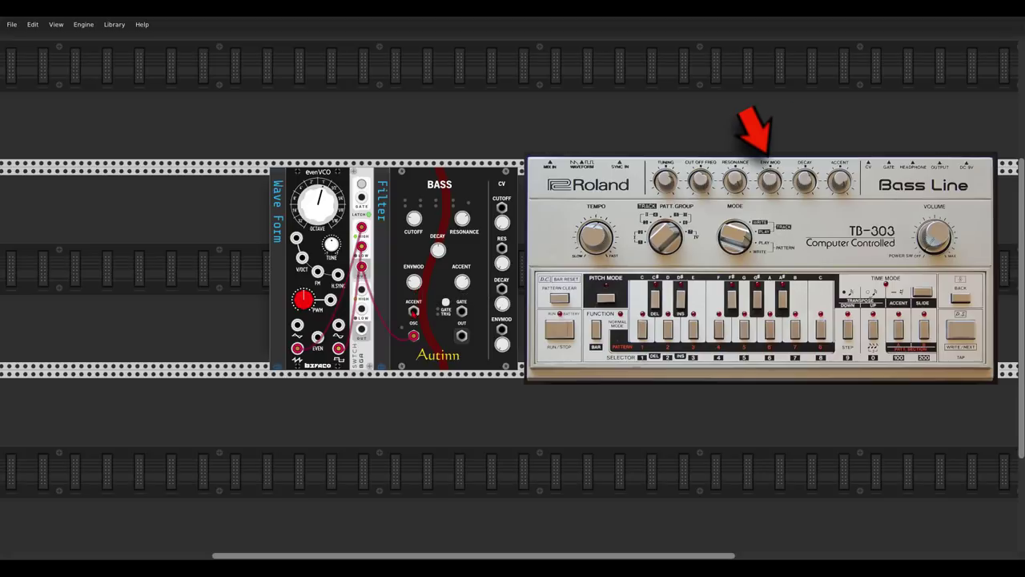
{"action": "mouse_move", "coordinate": [460, 286]}
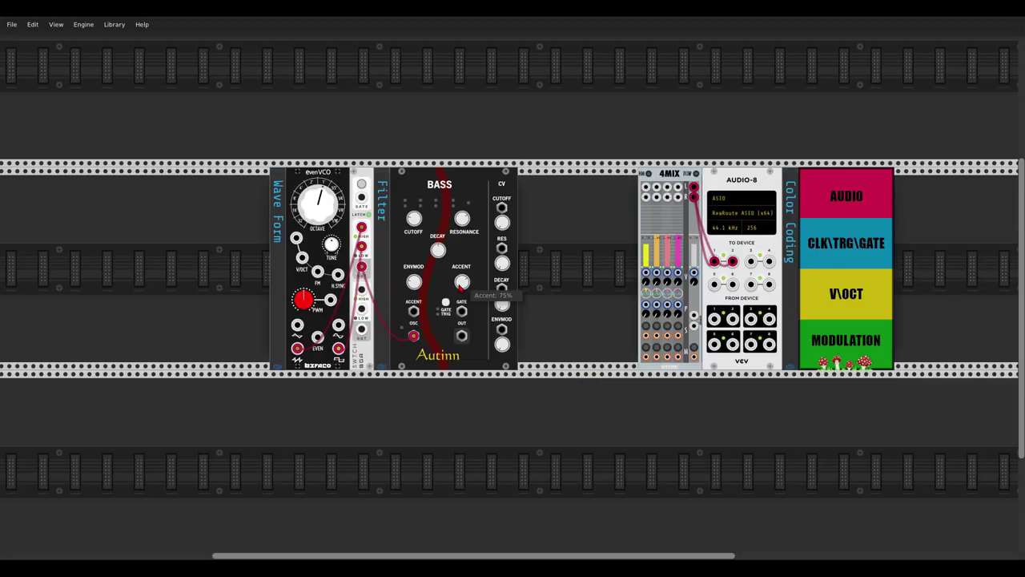
{"action": "mouse_move", "coordinate": [500, 343]}
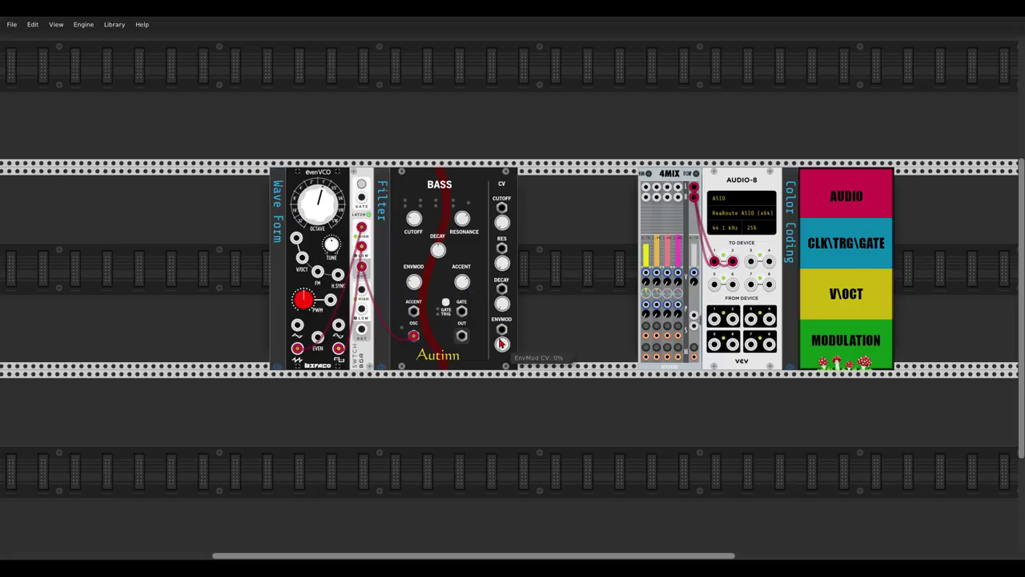
{"action": "left_click_drag", "start_coordinate": [461, 335], "coordinate": [645, 187]}
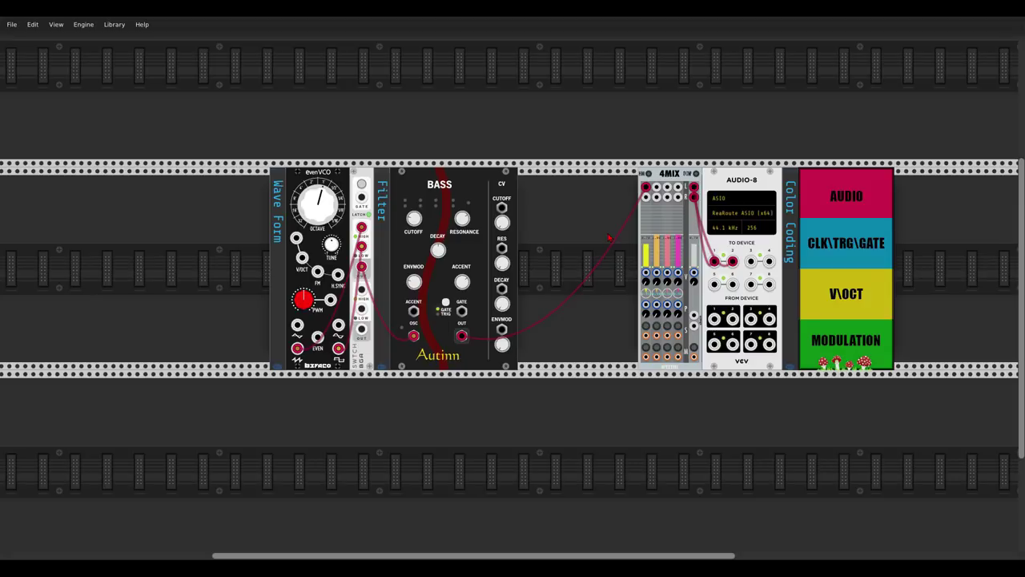
- Search the library for "phrase" and place the PHRASE-SEQ-16 sequencer in the row below the oscillator and filter
{"action": "scroll", "coordinate": [609, 238], "scroll_direction": "down", "scroll_amount": 1}
{"action": "right_click", "coordinate": [537, 380]}
{"action": "type", "text": "phrase"}
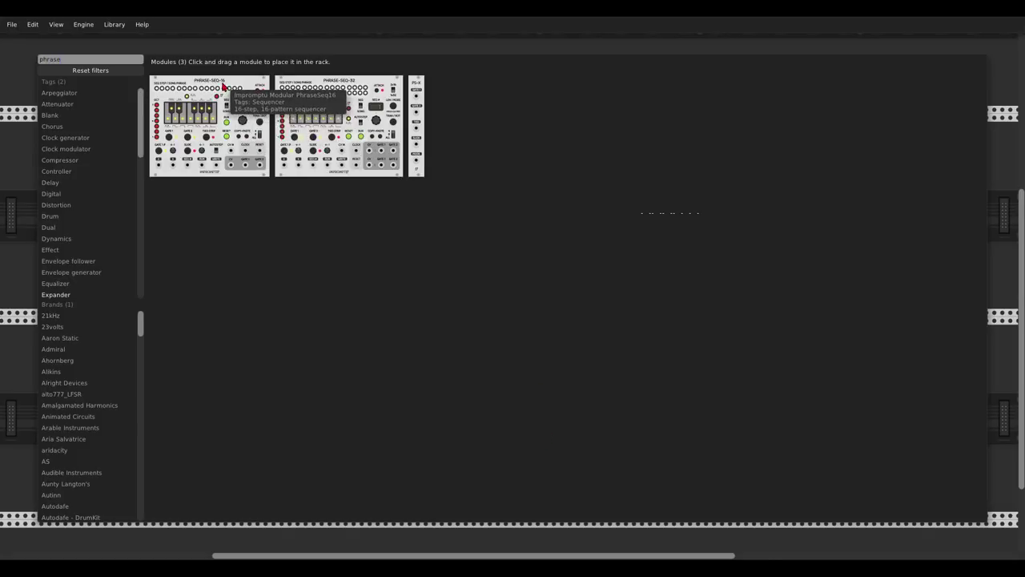
{"action": "left_click_drag", "start_coordinate": [215, 84], "coordinate": [438, 337]}
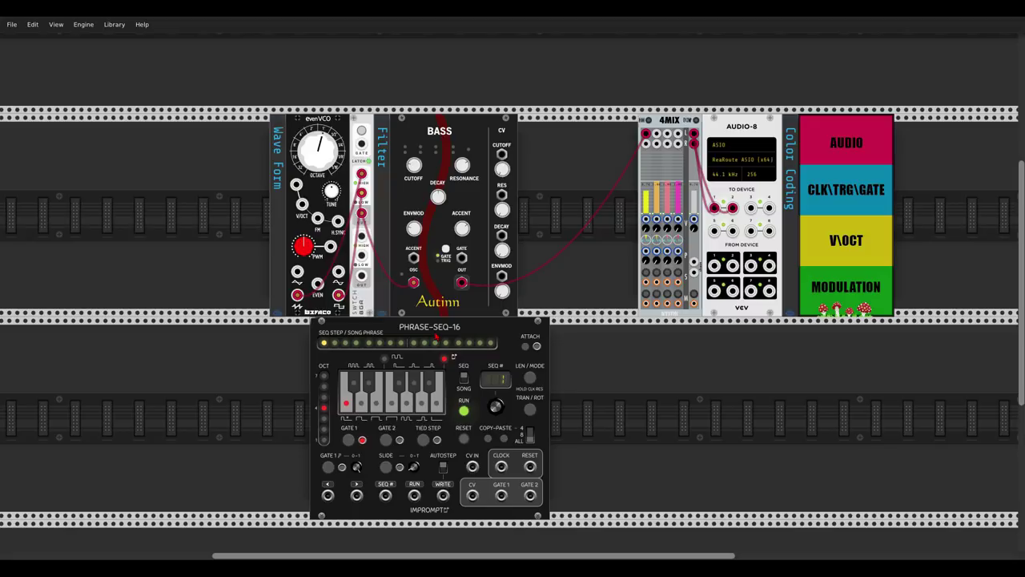
- Add the CLKD clock module in front of PHRASE-SEQ-16 and label that row "Sequencer" with a copied label strip
{"action": "right_click", "coordinate": [284, 370]}
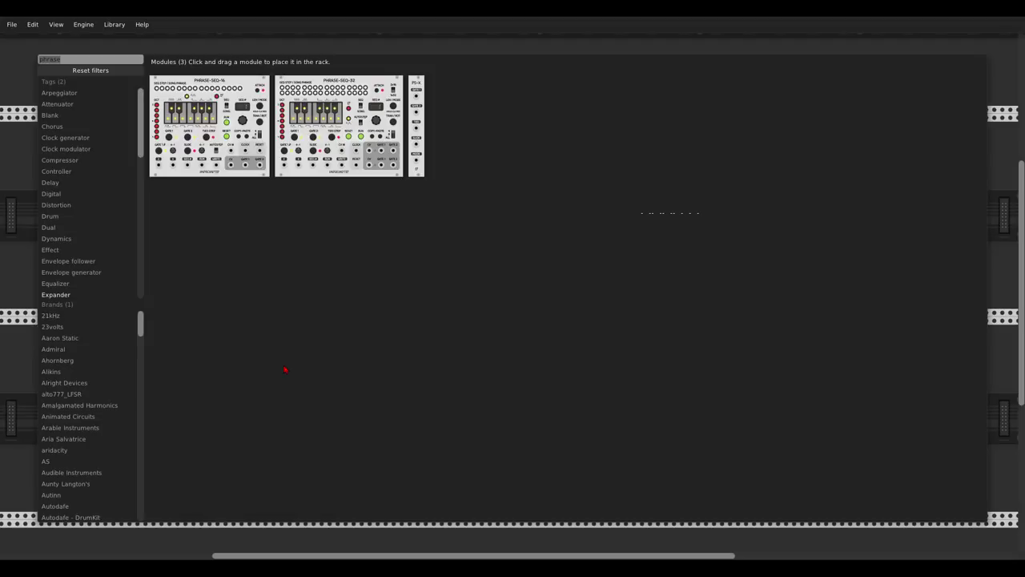
{"action": "type", "text": "c"}
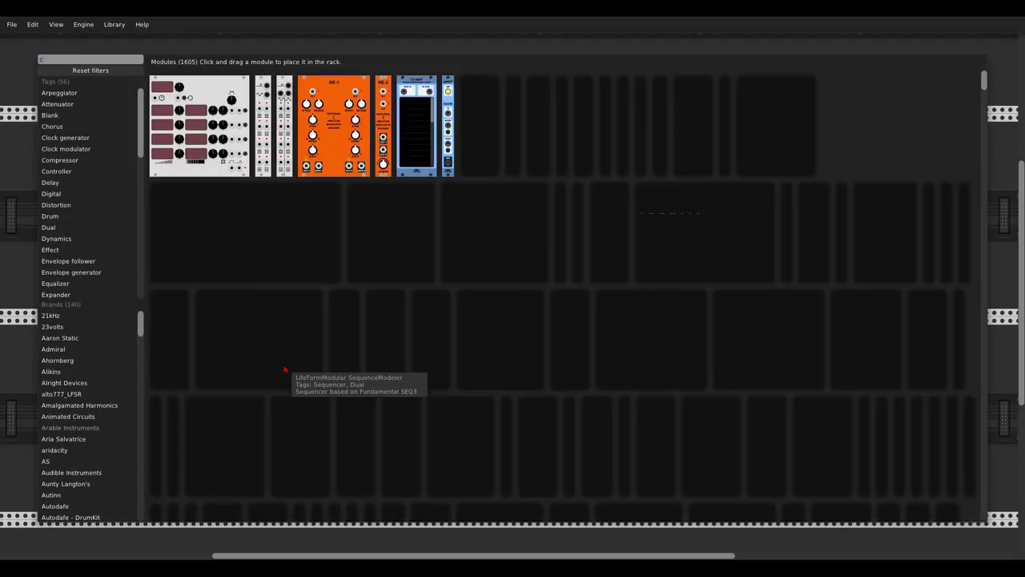
{"action": "type", "text": "lk"}
{"action": "left_click_drag", "start_coordinate": [172, 88], "coordinate": [282, 421]}
{"action": "key", "text": "Delete"}
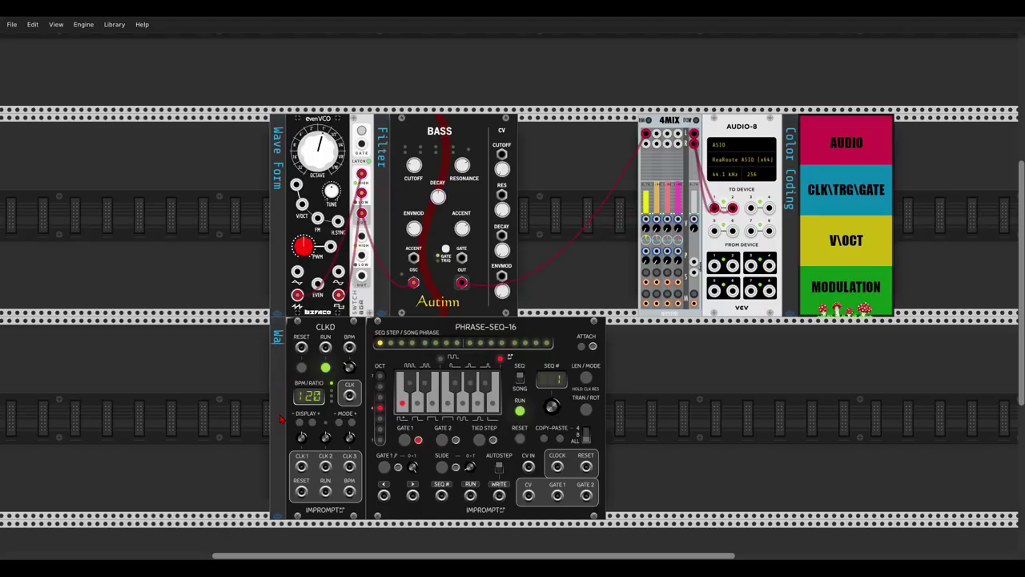
{"action": "type", "text": "Sequencer"}
- Patch CLKD's CLK 1 and RESET outputs into the sequencer's CLOCK and RESET inputs, with the CLK 1 ratio set to x4
{"action": "left_click", "coordinate": [300, 465]}
{"action": "left_click_drag", "start_coordinate": [299, 465], "coordinate": [371, 457]}
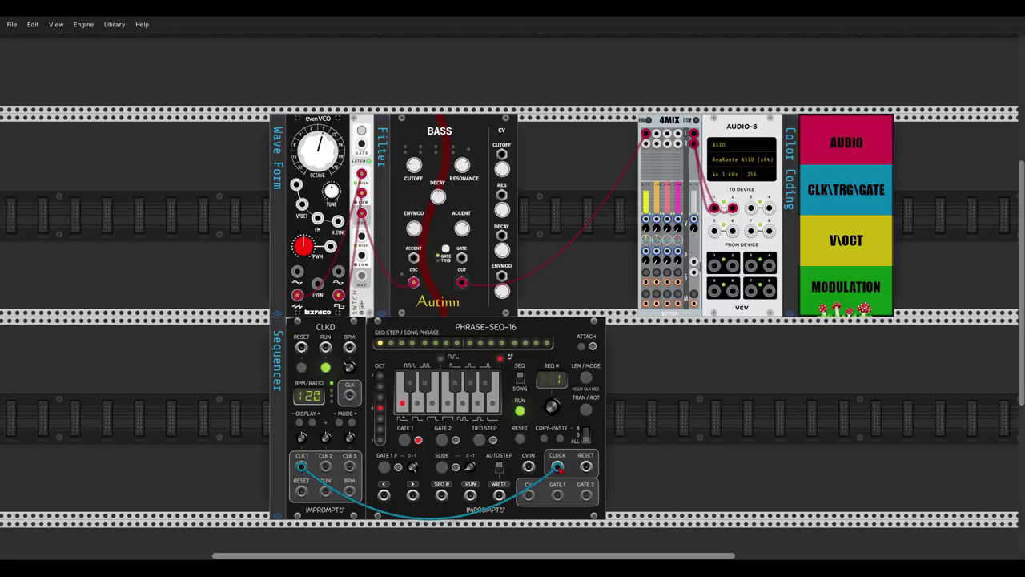
{"action": "left_click_drag", "start_coordinate": [559, 469], "coordinate": [558, 467]}
{"action": "left_click_drag", "start_coordinate": [302, 491], "coordinate": [586, 468]}
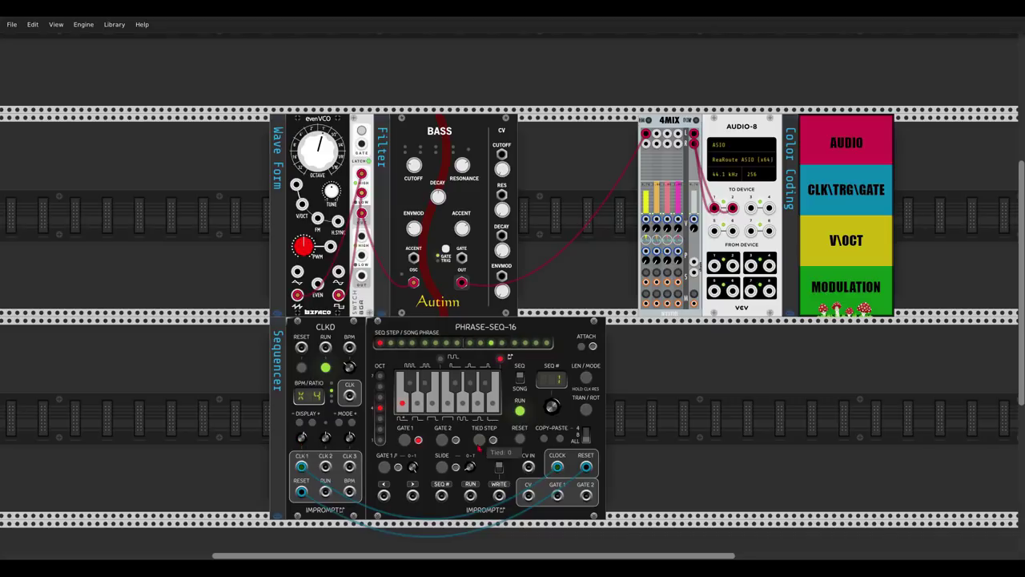
- Patch the sequencer's CV into the oscillator's V/OCT and GATE 1 into the Bass module's GATE, and turn down the oscillator's octave
{"action": "left_click_drag", "start_coordinate": [528, 494], "coordinate": [301, 206]}
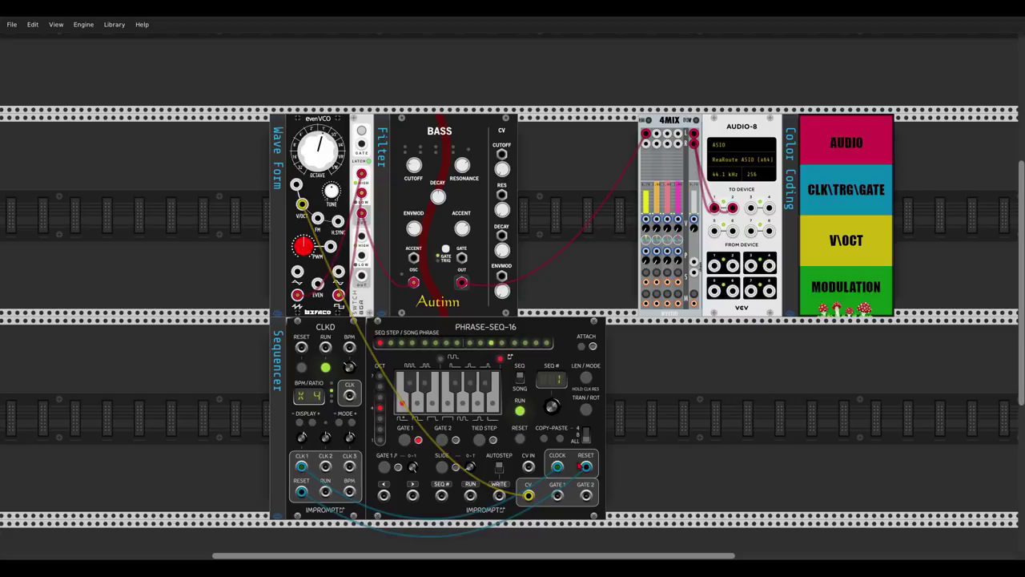
{"action": "left_click", "coordinate": [559, 498]}
{"action": "left_click_drag", "start_coordinate": [559, 497], "coordinate": [461, 258]}
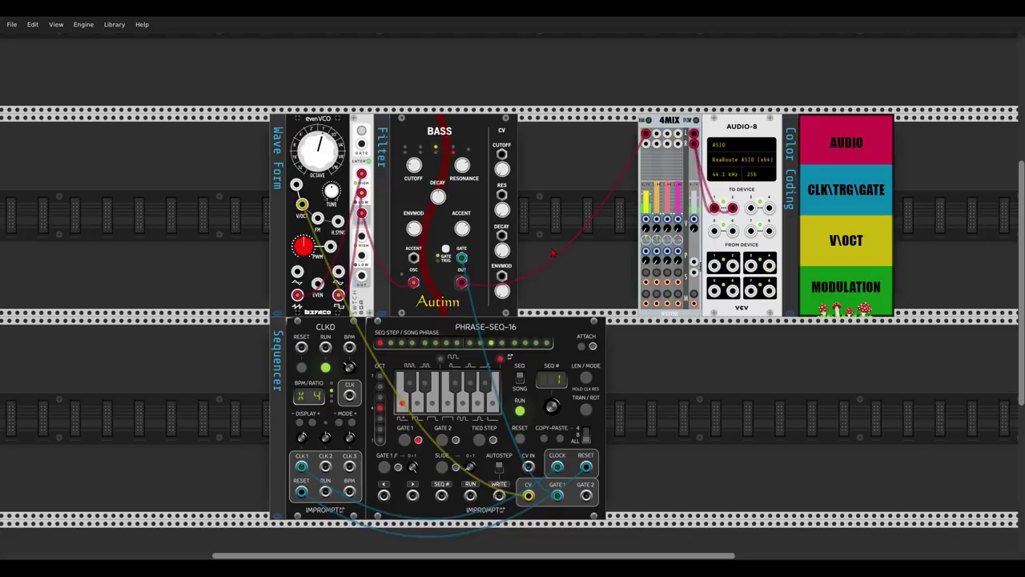
{"action": "left_click_drag", "start_coordinate": [305, 126], "coordinate": [310, 144]}
- Enter D# on sequencer step 2, F on step 3 and G on step 4, followed by A# and a tied step
{"action": "scroll", "coordinate": [478, 394], "scroll_direction": "down", "scroll_amount": 2}
{"action": "scroll", "coordinate": [473, 356], "scroll_direction": "up", "scroll_amount": 4}
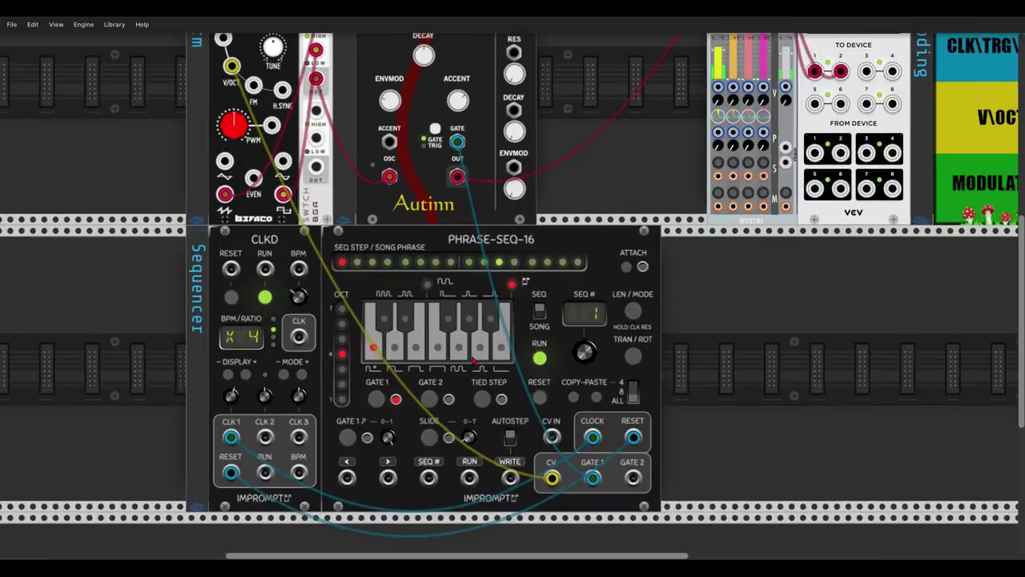
{"action": "left_click_drag", "start_coordinate": [546, 284], "coordinate": [584, 246]}
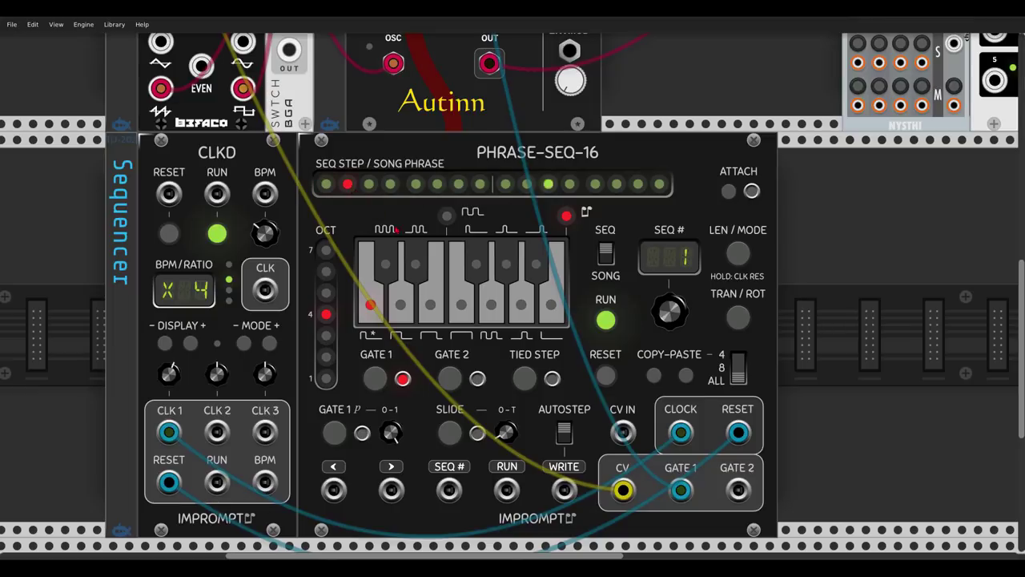
{"action": "left_click", "coordinate": [414, 265]}
{"action": "left_click", "coordinate": [460, 305]}
{"action": "right_click", "coordinate": [462, 305]}
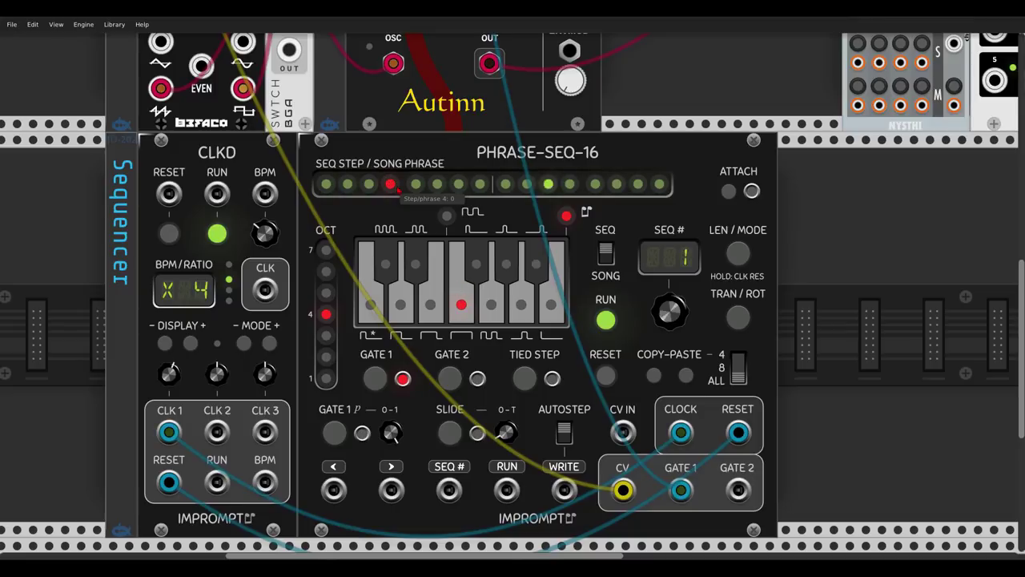
{"action": "left_click", "coordinate": [491, 305]}
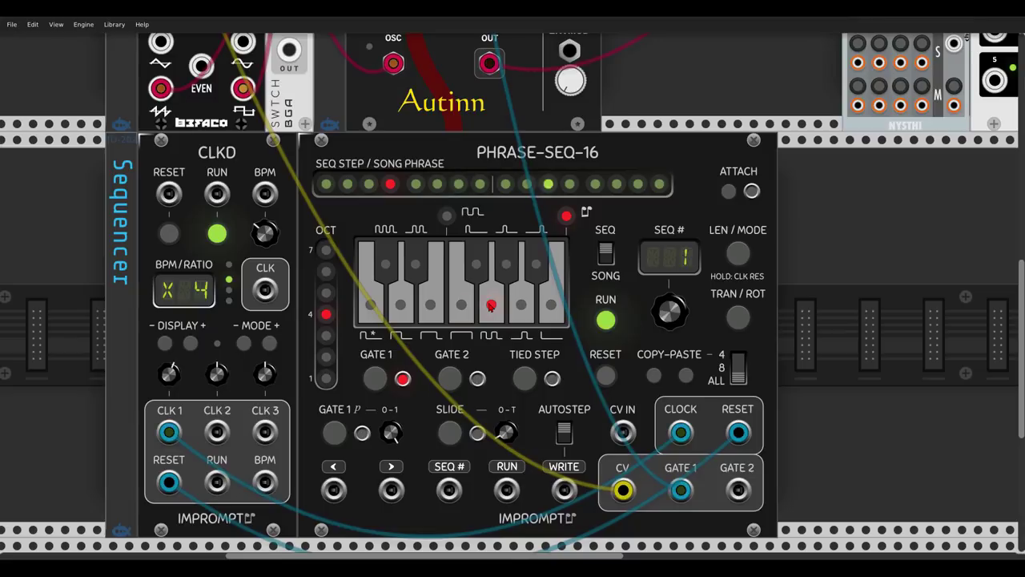
{"action": "left_click", "coordinate": [536, 265]}
{"action": "left_click", "coordinate": [525, 379]}
- Enter G with slide on sequencer step 7 and make step 8 a tied step
{"action": "left_click", "coordinate": [495, 299]}
{"action": "left_click", "coordinate": [451, 433]}
{"action": "mouse_move", "coordinate": [508, 431]}
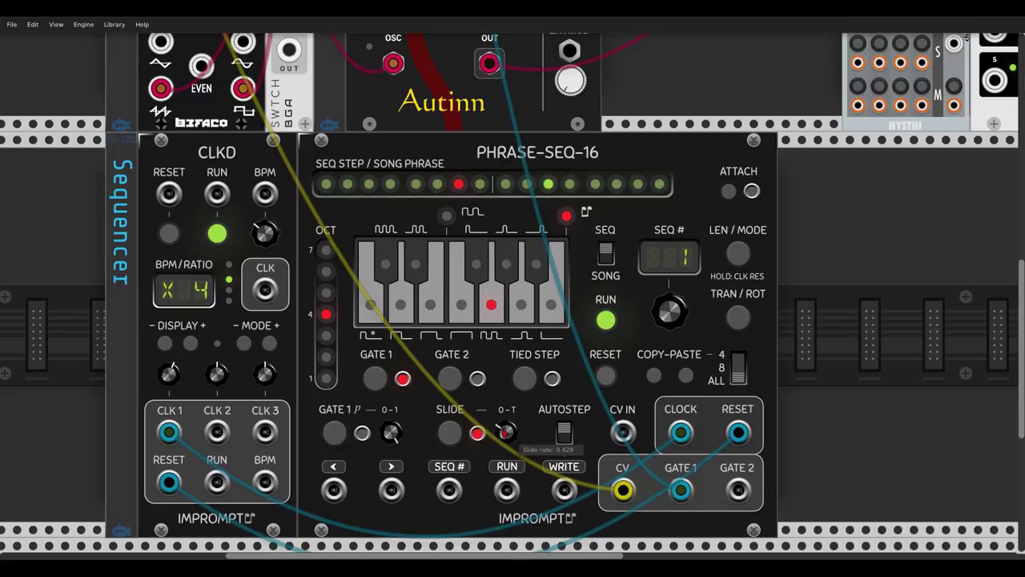
{"action": "left_click", "coordinate": [524, 378]}
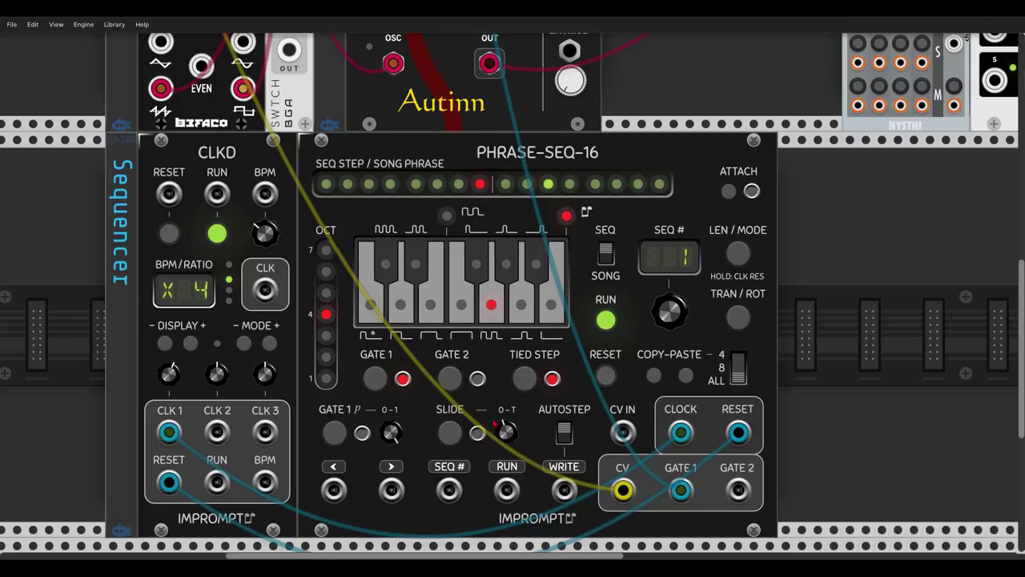
{"action": "mouse_move", "coordinate": [506, 431]}
{"action": "scroll", "coordinate": [462, 308], "scroll_direction": "up", "scroll_amount": 1}
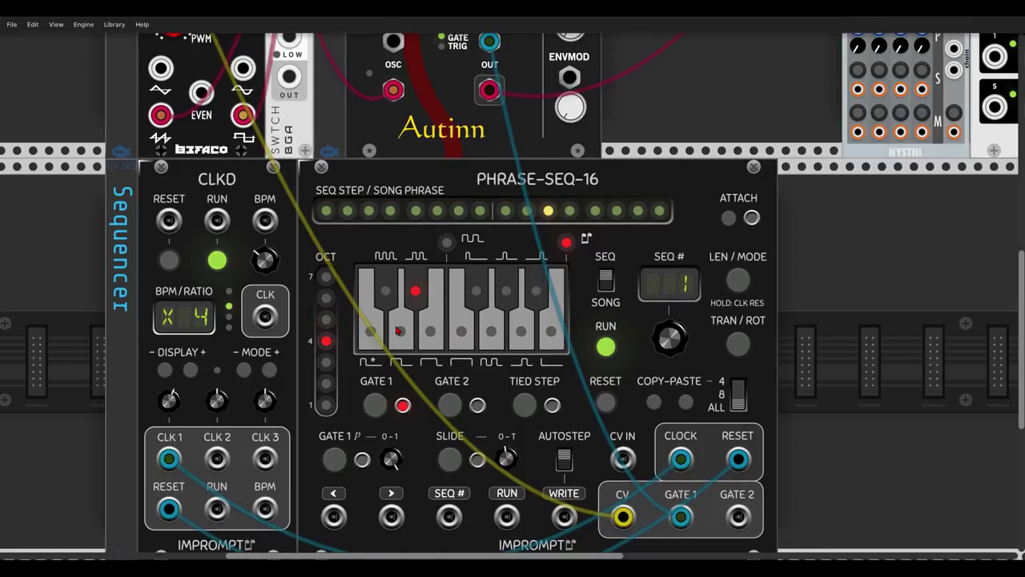
- Enter A# on step 13 of the Phrase-Seq-16 sequence
{"action": "scroll", "coordinate": [429, 325], "scroll_direction": "down", "scroll_amount": 1}
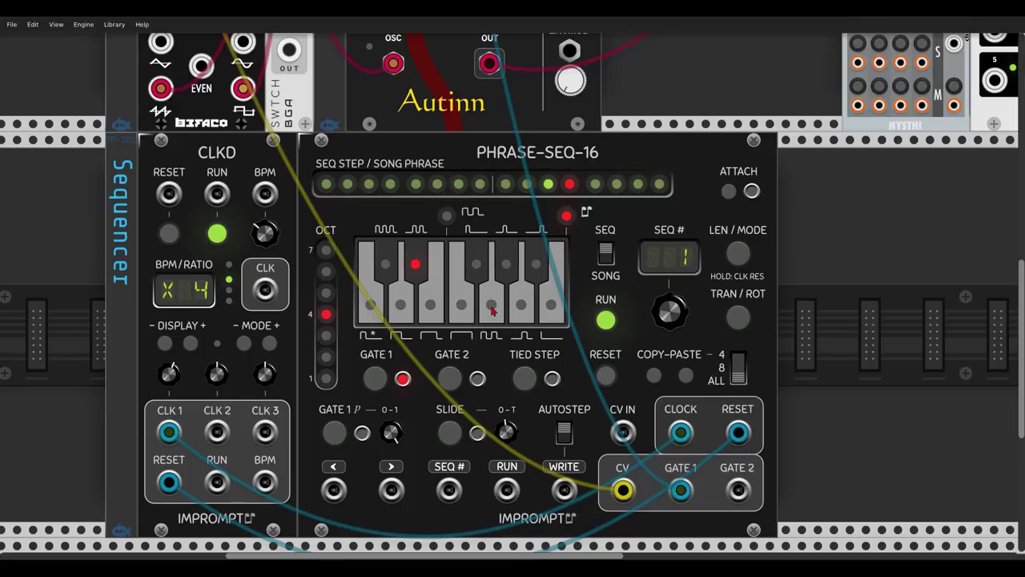
{"action": "left_click", "coordinate": [536, 265]}
{"action": "scroll", "coordinate": [539, 217], "scroll_direction": "down", "scroll_amount": 3}
- Turn down the Bass module's ENVMOD amount
{"action": "scroll", "coordinate": [475, 275], "scroll_direction": "up", "scroll_amount": 2}
{"action": "scroll", "coordinate": [474, 274], "scroll_direction": "up", "scroll_amount": 2}
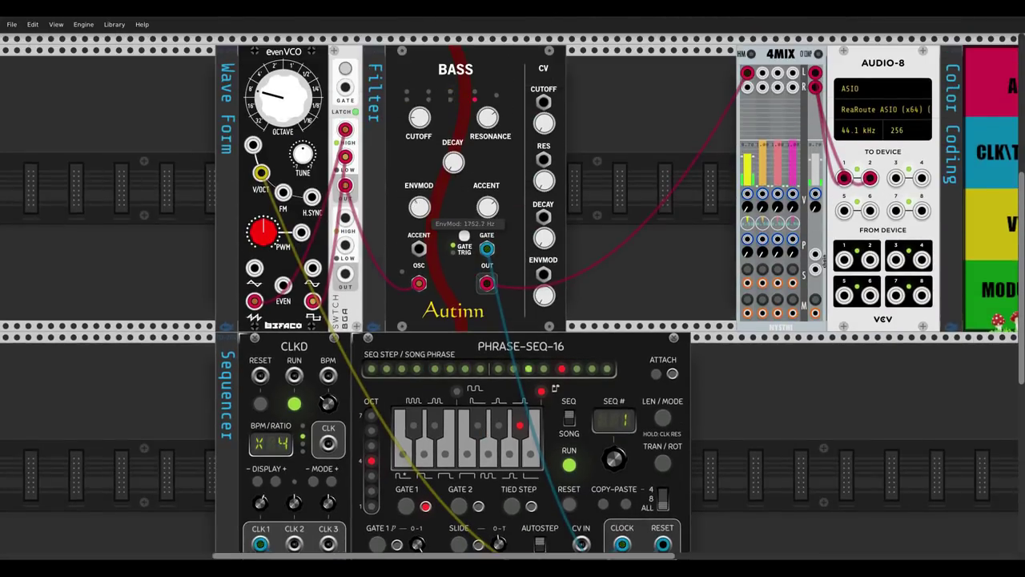
{"action": "mouse_move", "coordinate": [428, 120]}
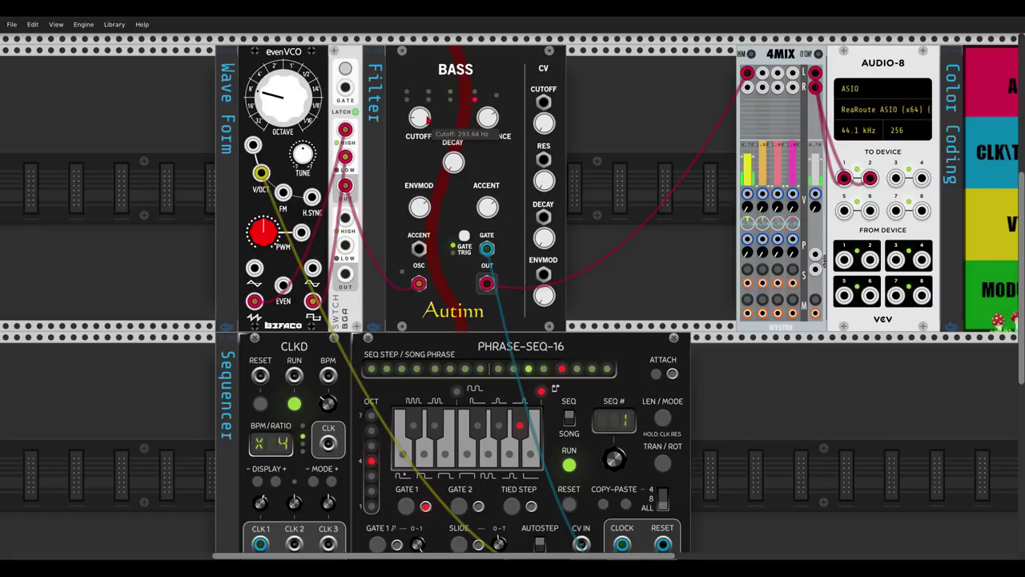
{"action": "mouse_move", "coordinate": [493, 120]}
{"action": "mouse_move", "coordinate": [420, 207]}
{"action": "left_click_drag", "start_coordinate": [420, 206], "coordinate": [420, 279]}
{"action": "mouse_move", "coordinate": [420, 118]}
- Patch the sequencer's GATE 2 output into the Bass module's ACCENT input
{"action": "scroll", "coordinate": [487, 329], "scroll_direction": "down", "scroll_amount": 5}
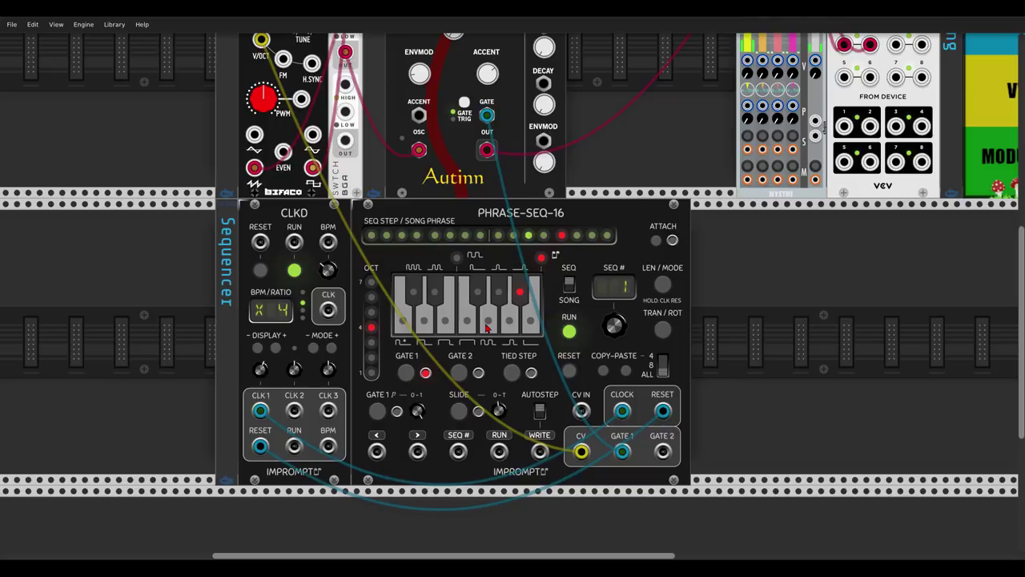
{"action": "left_click_drag", "start_coordinate": [662, 453], "coordinate": [419, 115]}
{"action": "left_click", "coordinate": [665, 458]}
{"action": "left_click", "coordinate": [665, 458]}
- Turn on GATE 2 for accented sequencer steps, including step 10, and raise the Bass module's ENVMOD slightly
{"action": "scroll", "coordinate": [423, 120], "scroll_direction": "up", "scroll_amount": 3}
{"action": "scroll", "coordinate": [424, 124], "scroll_direction": "down", "scroll_amount": 2}
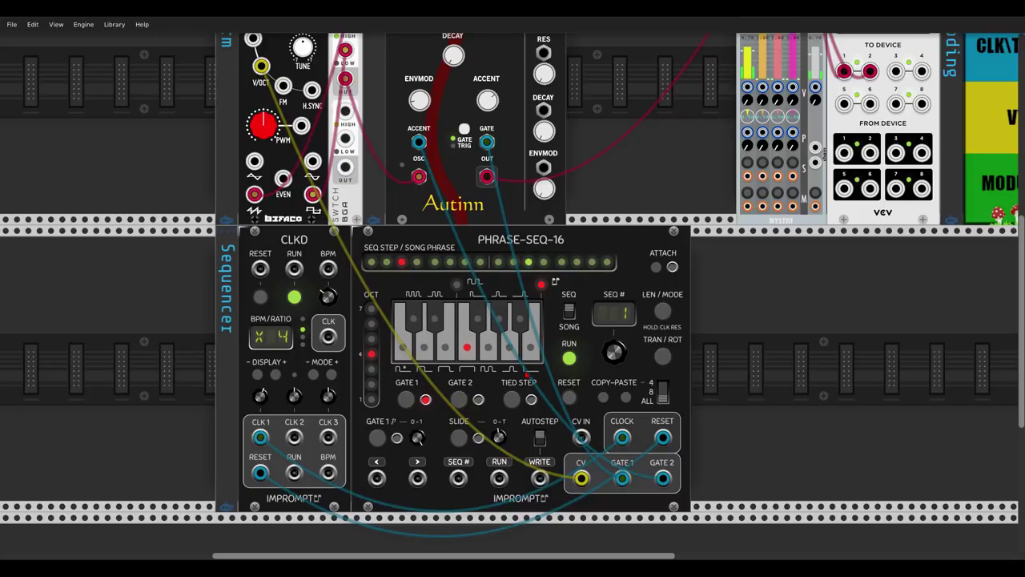
{"action": "left_click", "coordinate": [458, 399]}
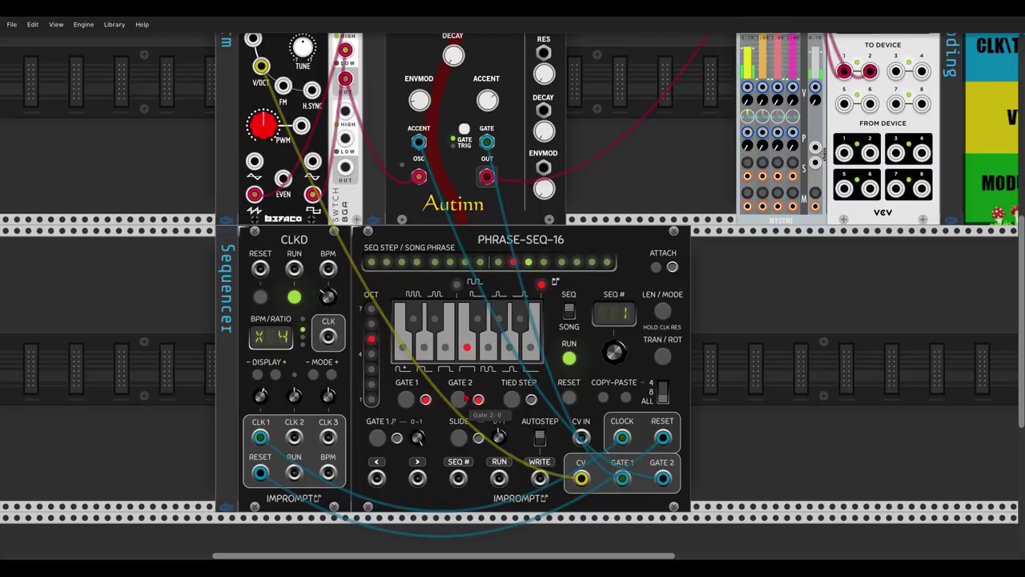
{"action": "scroll", "coordinate": [487, 206], "scroll_direction": "up", "scroll_amount": 3}
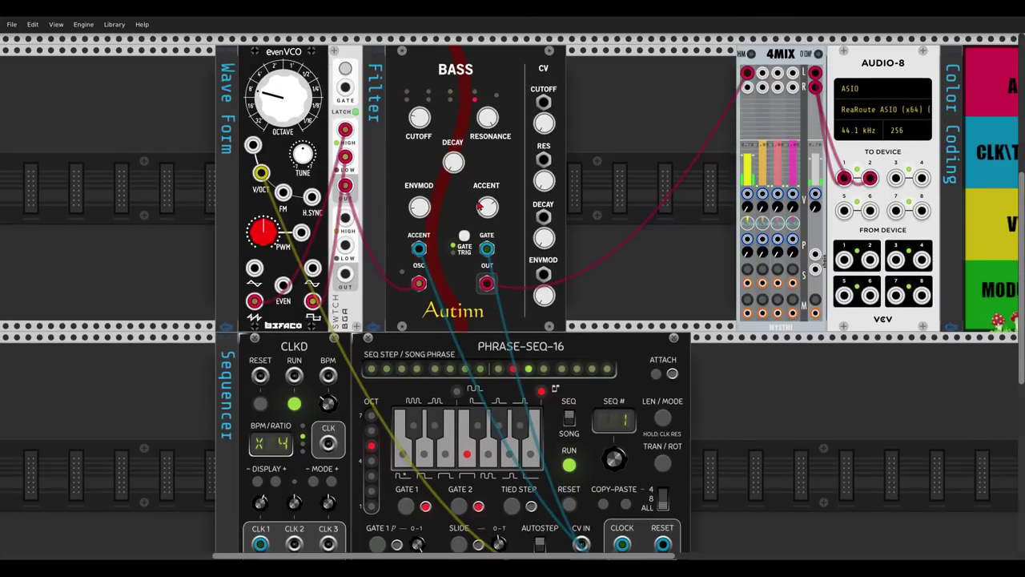
{"action": "left_click_drag", "start_coordinate": [419, 206], "coordinate": [419, 199]}
- Copy sequence 1 and paste it into the following sequences up to sequence 3, toggling GATE 2 on a step
{"action": "scroll", "coordinate": [478, 252], "scroll_direction": "down", "scroll_amount": 2}
{"action": "scroll", "coordinate": [477, 255], "scroll_direction": "down", "scroll_amount": 2}
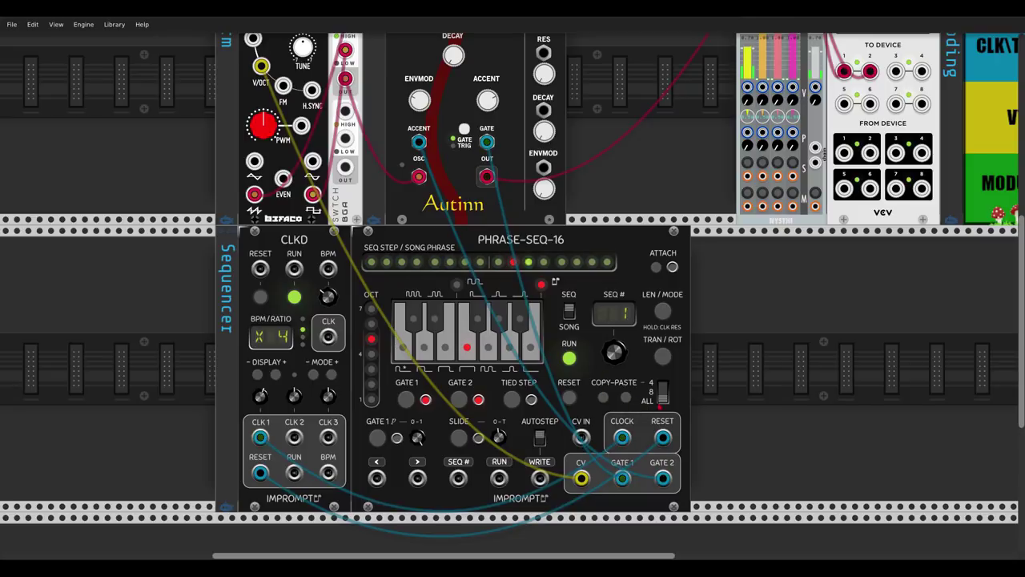
{"action": "left_click", "coordinate": [603, 398]}
{"action": "left_click_drag", "start_coordinate": [621, 360], "coordinate": [621, 344]}
{"action": "left_click", "coordinate": [626, 398]}
{"action": "left_click", "coordinate": [460, 398]}
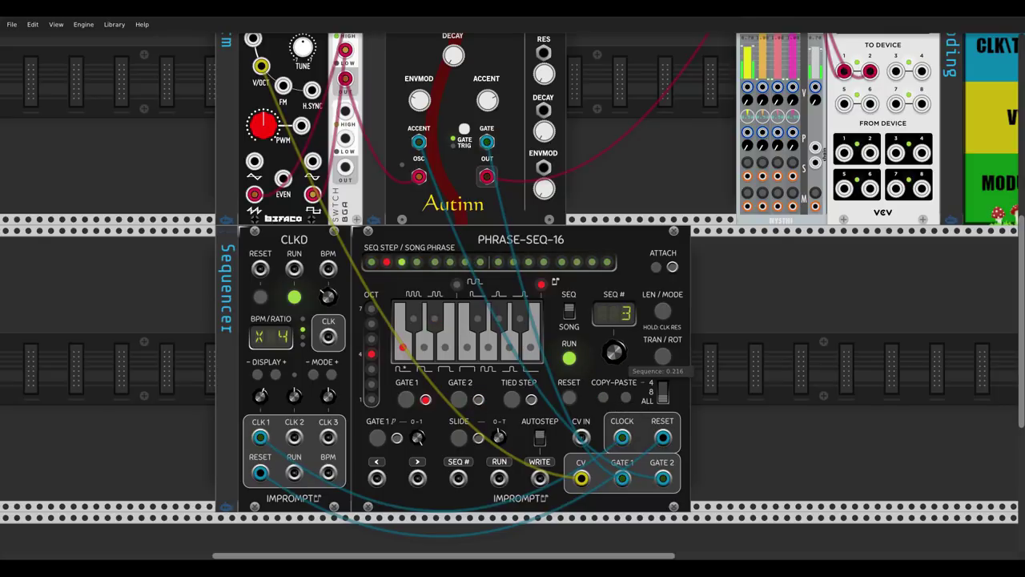
{"action": "left_click", "coordinate": [625, 398]}
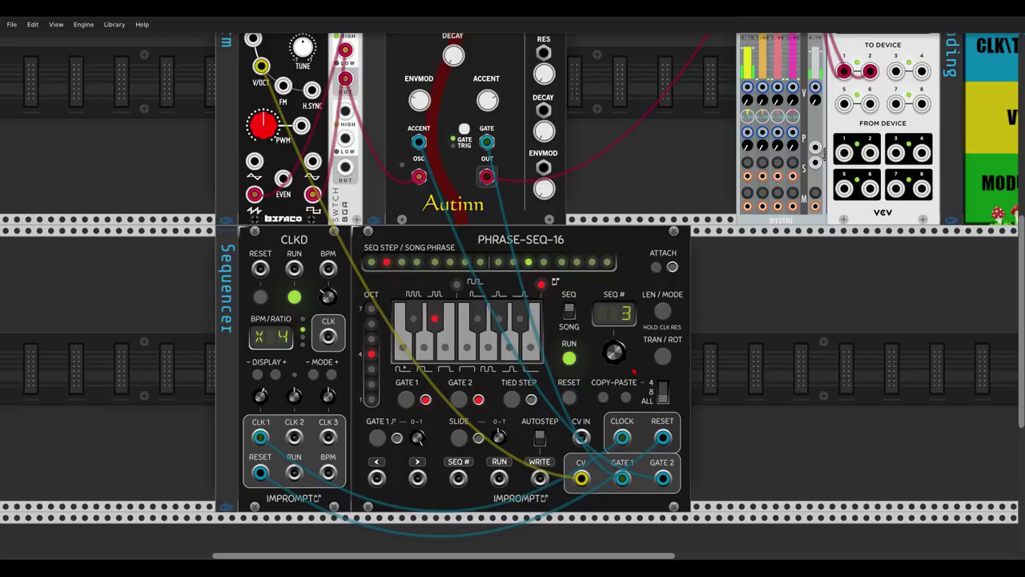
- Set the length of sequence 3 to 16 steps and transpose it upward so that step 2 plays A#
{"action": "left_click", "coordinate": [663, 312]}
{"action": "left_click", "coordinate": [608, 263]}
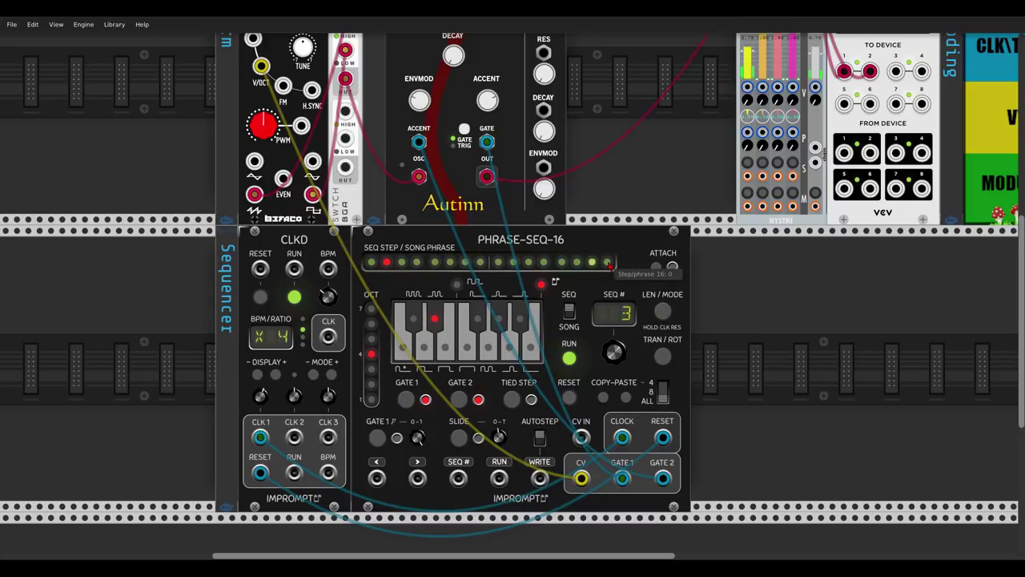
{"action": "left_click", "coordinate": [661, 358]}
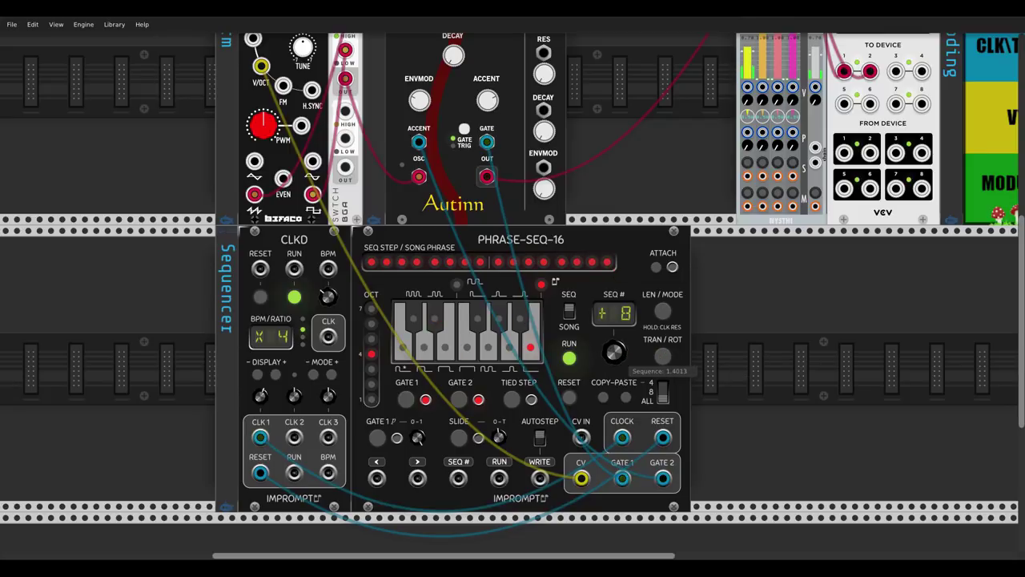
{"action": "left_click", "coordinate": [662, 356]}
{"action": "left_click", "coordinate": [662, 356]}
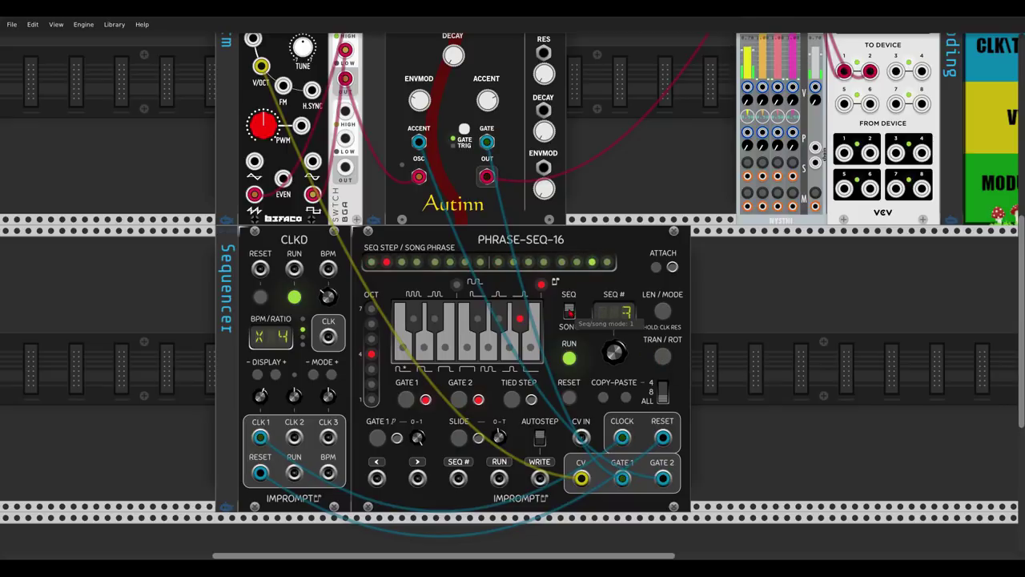
- Switch the sequencer to SONG mode and build a song from the copied sequences, assigning sequence 3 to phrase 4
{"action": "left_click", "coordinate": [570, 311]}
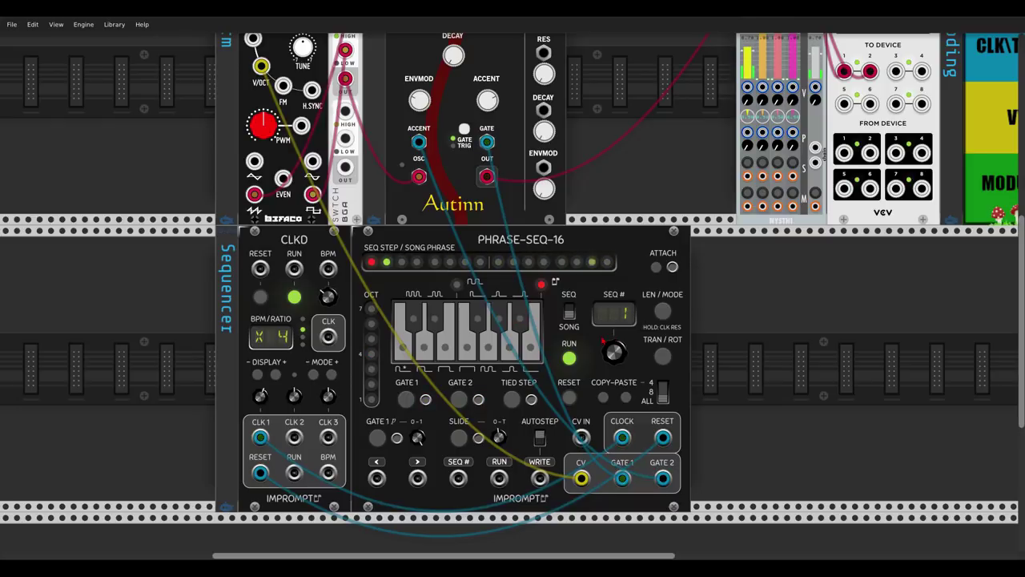
{"action": "left_click", "coordinate": [662, 310]}
{"action": "key", "text": "2"}
{"action": "key", "text": "1"}
{"action": "key", "text": "6"}
{"action": "scroll", "coordinate": [616, 315], "scroll_direction": "up", "scroll_amount": 1}
{"action": "key", "text": "3"}
- Add the Valley Plateau reverb module between the Bass module and the 4MIX
{"action": "right_click", "coordinate": [640, 205]}
{"action": "type", "text": "platea"}
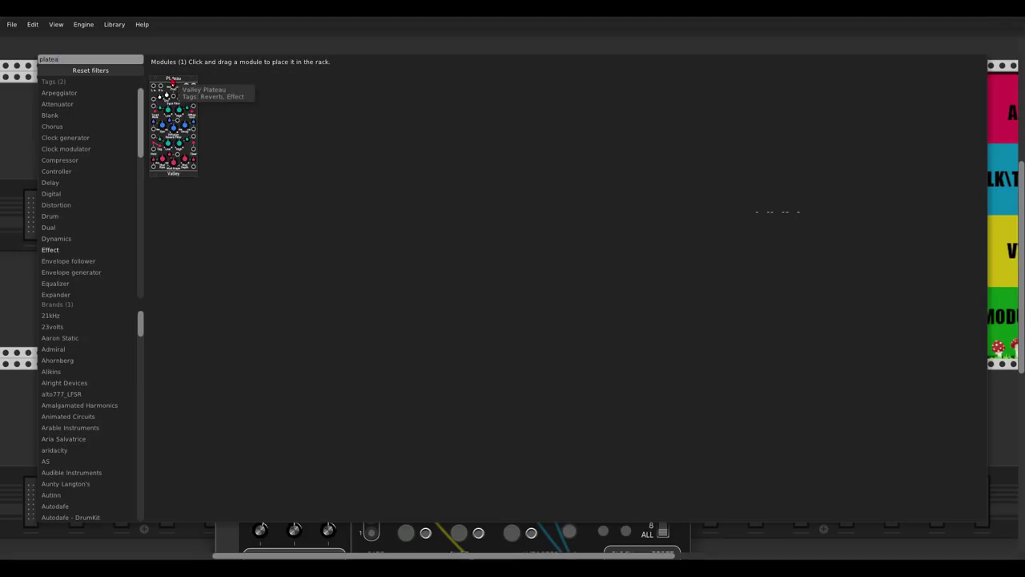
{"action": "left_click", "coordinate": [173, 124]}
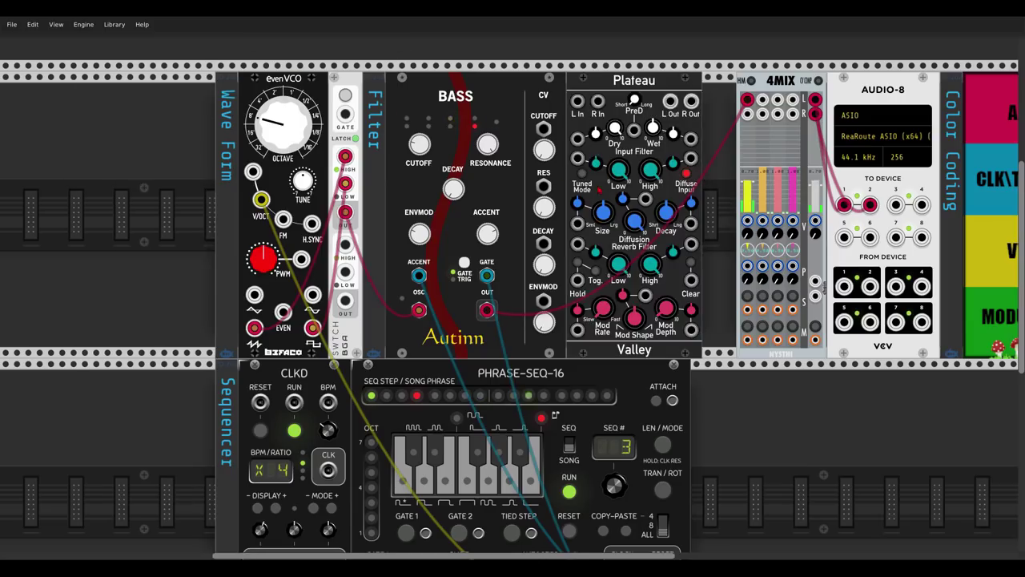
- Route the Bass output into Plateau's L In and its L and R outputs into 4MIX channel 1, and adjust Plateau's Wet level
{"action": "left_click_drag", "start_coordinate": [747, 99], "coordinate": [577, 101]}
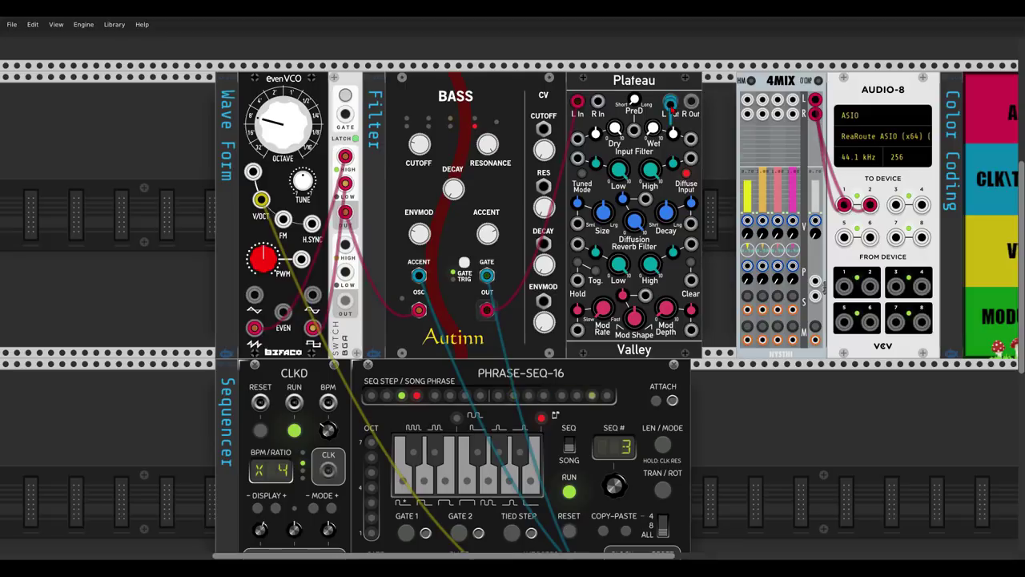
{"action": "left_click_drag", "start_coordinate": [671, 102], "coordinate": [747, 100]}
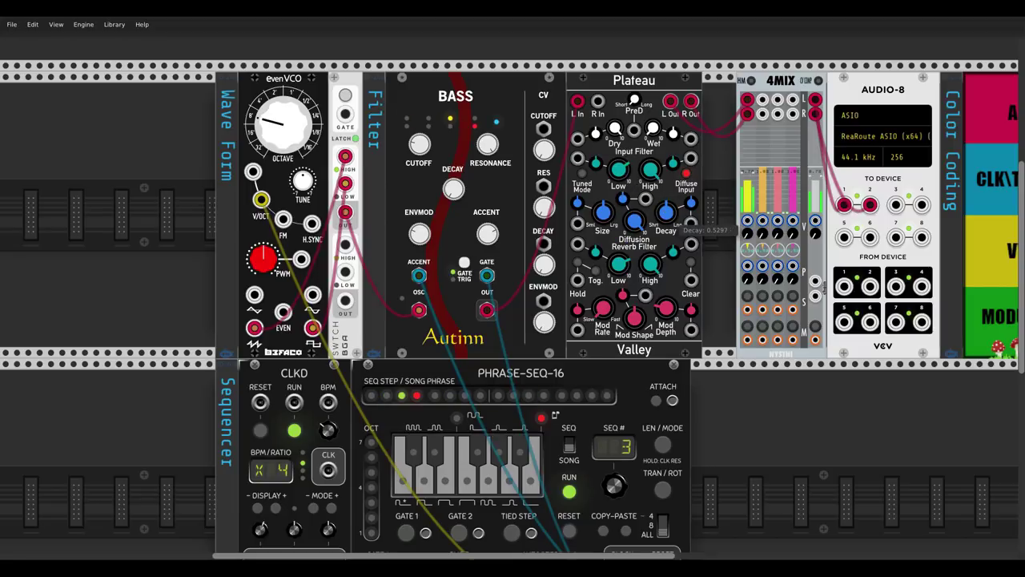
{"action": "left_click_drag", "start_coordinate": [657, 132], "coordinate": [657, 128]}
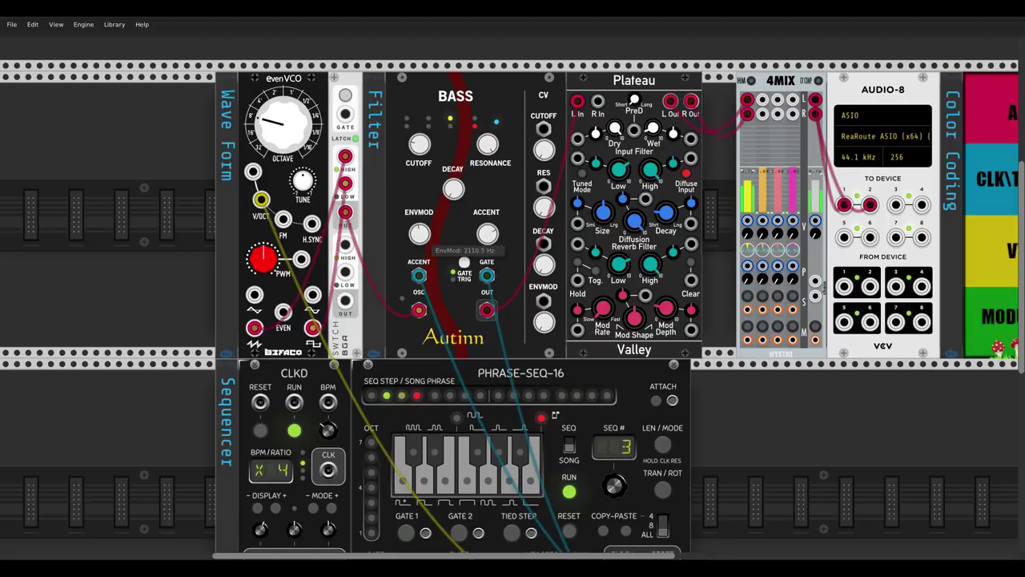
- Sweep the Bass module's cutoff, ENVMOD, resonance and decay, taking the decay up to 2000 ms
{"action": "mouse_move", "coordinate": [419, 156]}
{"action": "left_mouse_down"}
{"action": "mouse_move", "coordinate": [420, 124]}
{"action": "mouse_move", "coordinate": [420, 148]}
{"action": "left_mouse_up"}
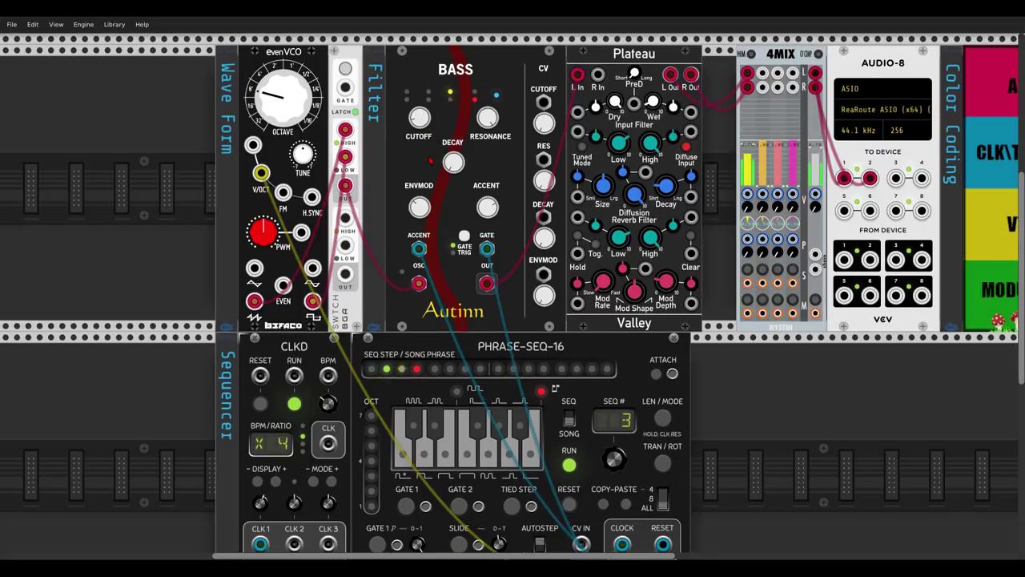
{"action": "scroll", "coordinate": [426, 163], "scroll_direction": "down", "scroll_amount": 1}
{"action": "mouse_move", "coordinate": [490, 124]}
{"action": "mouse_move", "coordinate": [420, 210]}
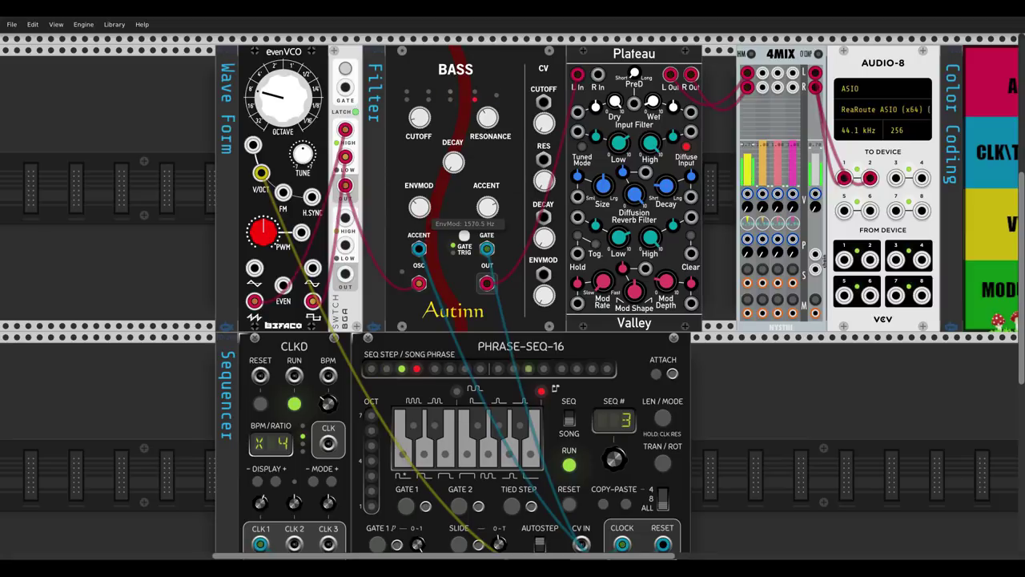
{"action": "left_click_drag", "start_coordinate": [490, 118], "coordinate": [492, 117]}
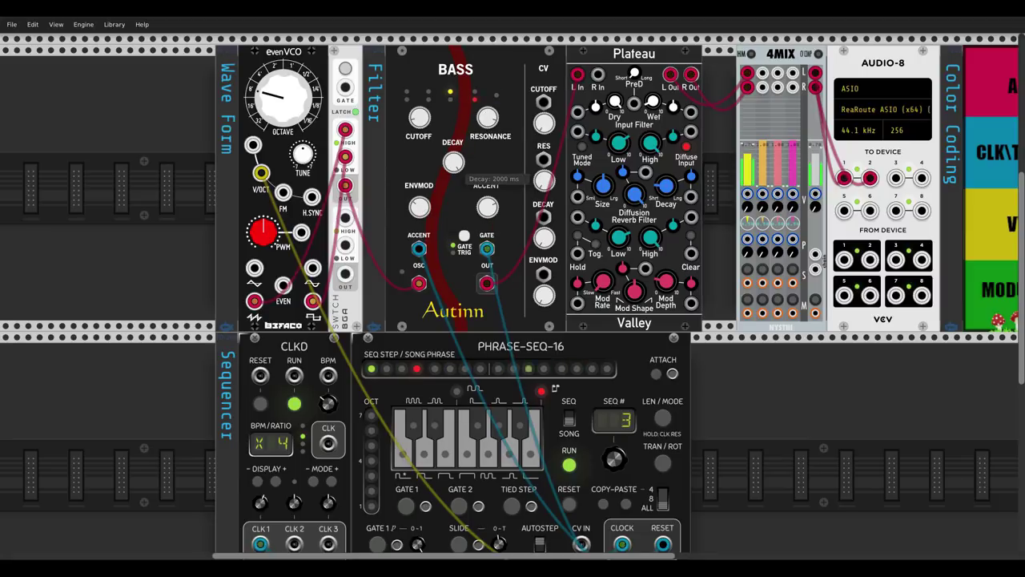
{"action": "left_click_drag", "start_coordinate": [459, 162], "coordinate": [459, 163]}
- Add the Knock bass drum beside the sequencer, patching CLKD's CLK into its GATE and its OUT into 4MIX's second channel
{"action": "scroll", "coordinate": [526, 180], "scroll_direction": "down", "scroll_amount": 1}
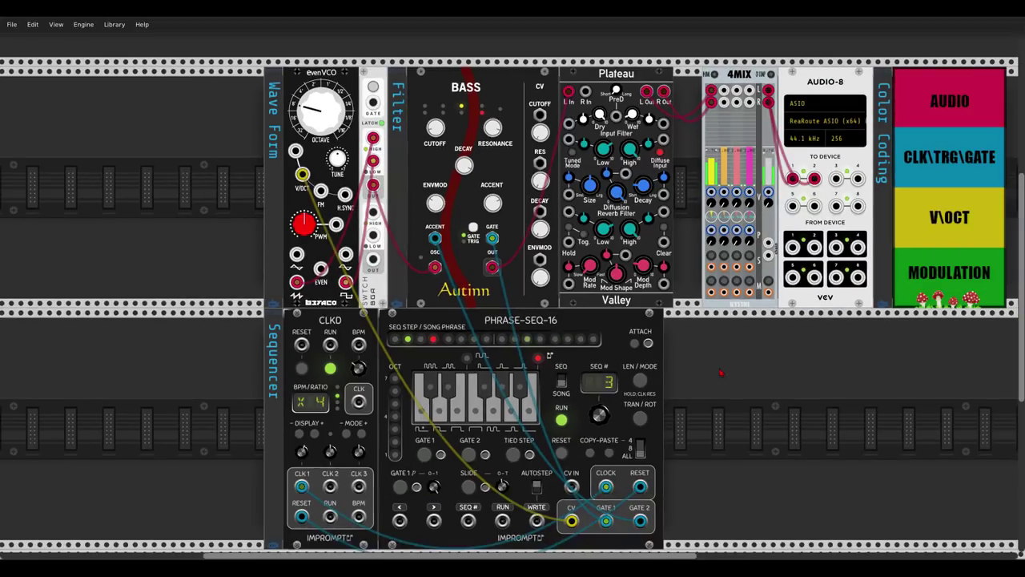
{"action": "left_click_drag", "start_coordinate": [723, 373], "coordinate": [641, 341]}
{"action": "right_click", "coordinate": [646, 346]}
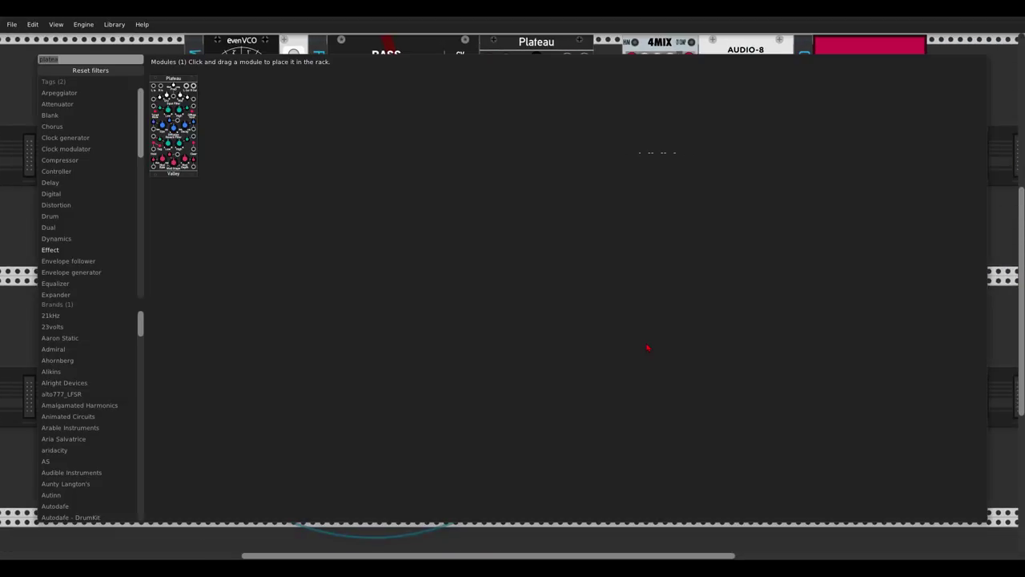
{"action": "type", "text": "knock"}
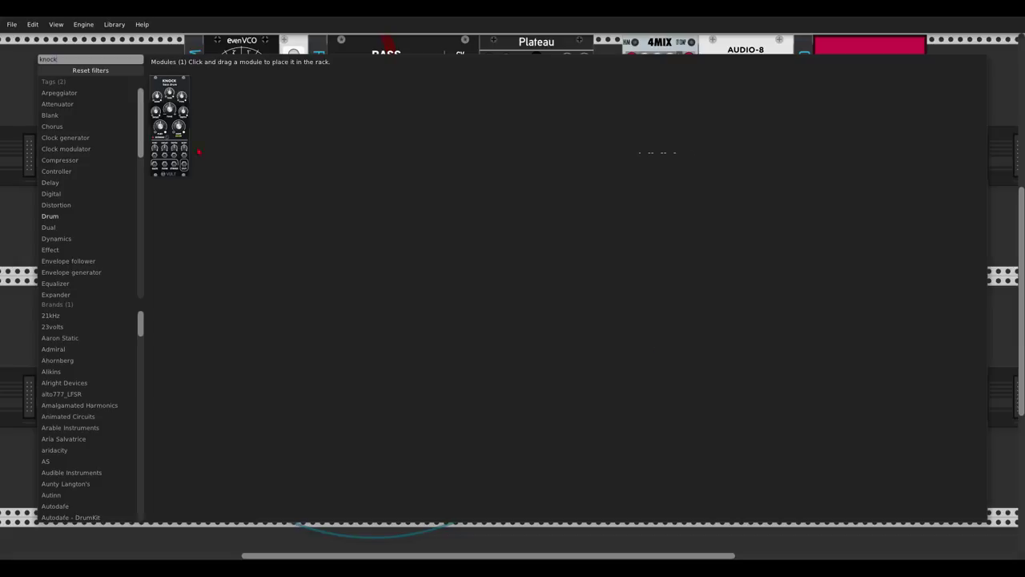
{"action": "left_click_drag", "start_coordinate": [170, 120], "coordinate": [279, 369]}
{"action": "left_click_drag", "start_coordinate": [666, 486], "coordinate": [645, 70]}
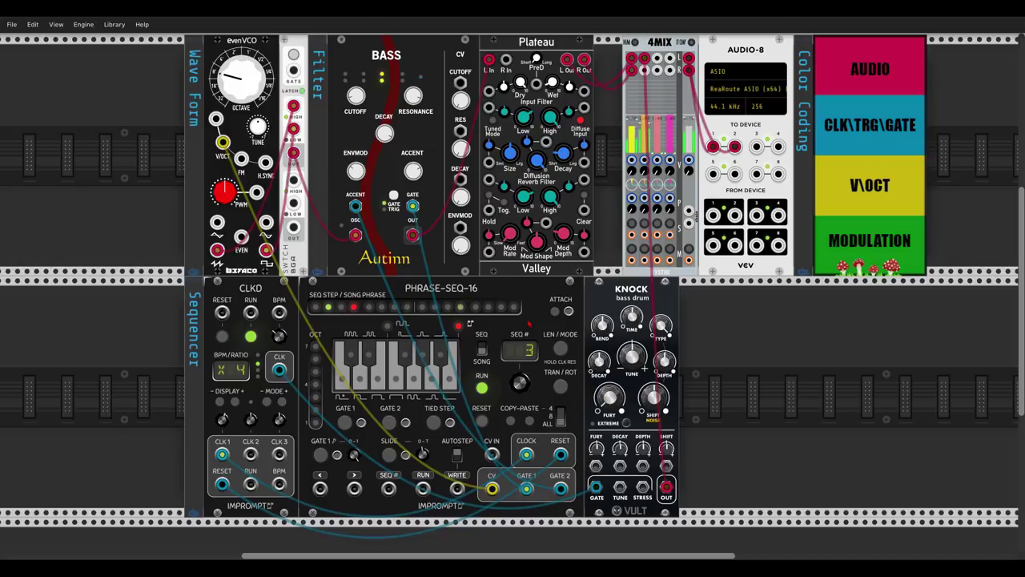
- Adjust the Bass module's cutoff and ENVMOD over the drum beat, bringing the cutoff to about 908 Hz
{"action": "scroll", "coordinate": [385, 161], "scroll_direction": "up", "scroll_amount": 1}
{"action": "mouse_move", "coordinate": [384, 160]}
{"action": "mouse_move", "coordinate": [355, 124]}
{"action": "left_mouse_down"}
{"action": "mouse_move", "coordinate": [356, 147]}
{"action": "mouse_move", "coordinate": [356, 128]}
{"action": "left_mouse_up"}
{"action": "left_click_drag", "start_coordinate": [353, 198], "coordinate": [413, 194]}
{"action": "left_click_drag", "start_coordinate": [355, 115], "coordinate": [356, 117]}
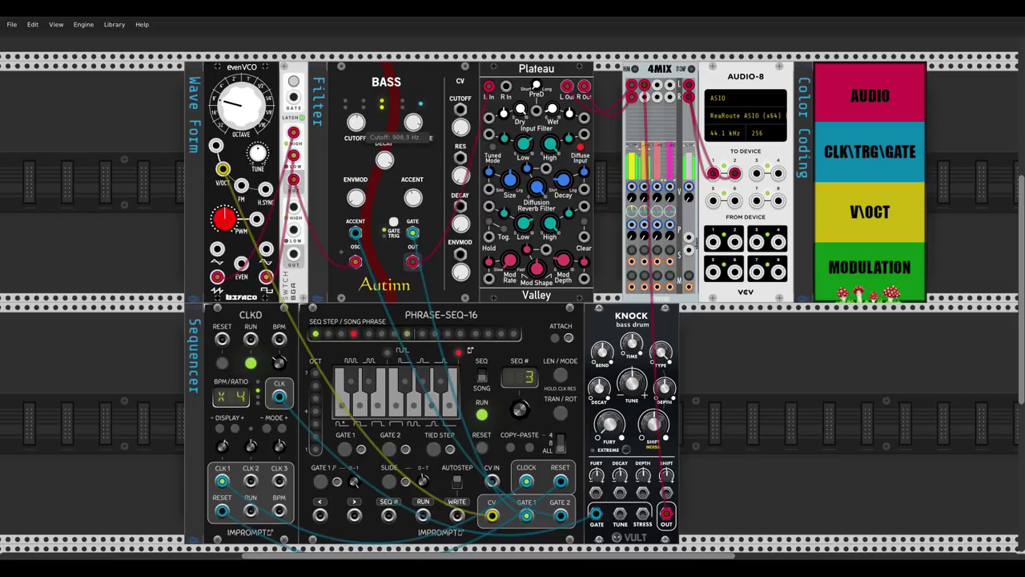
{"action": "left_click_drag", "start_coordinate": [356, 198], "coordinate": [356, 192]}
{"action": "left_click_drag", "start_coordinate": [356, 122], "coordinate": [356, 120]}
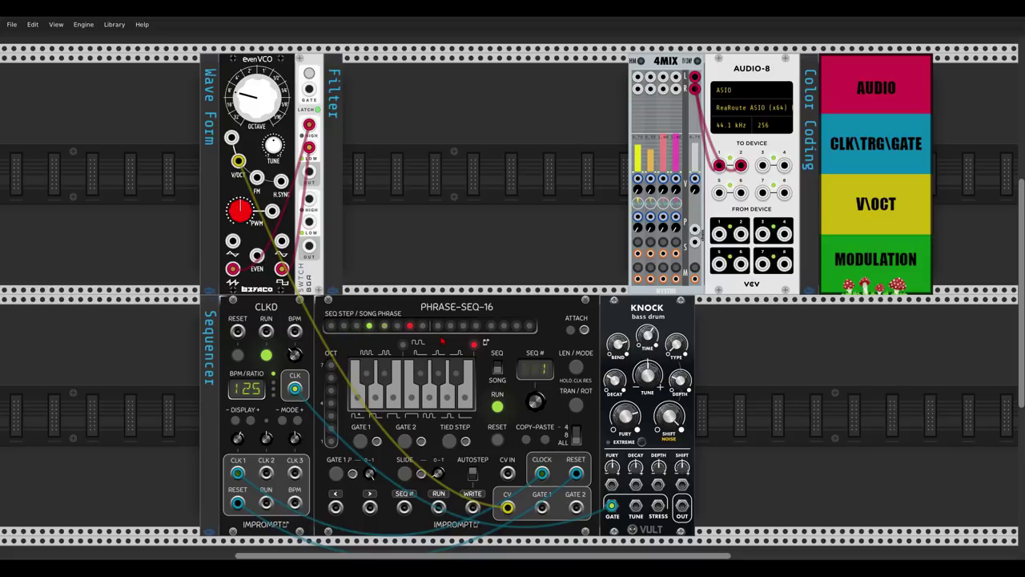
- Add the Bogaudio VCF in the Filter section and patch the first switch's OUT into its IN
{"action": "right_click", "coordinate": [454, 218]}
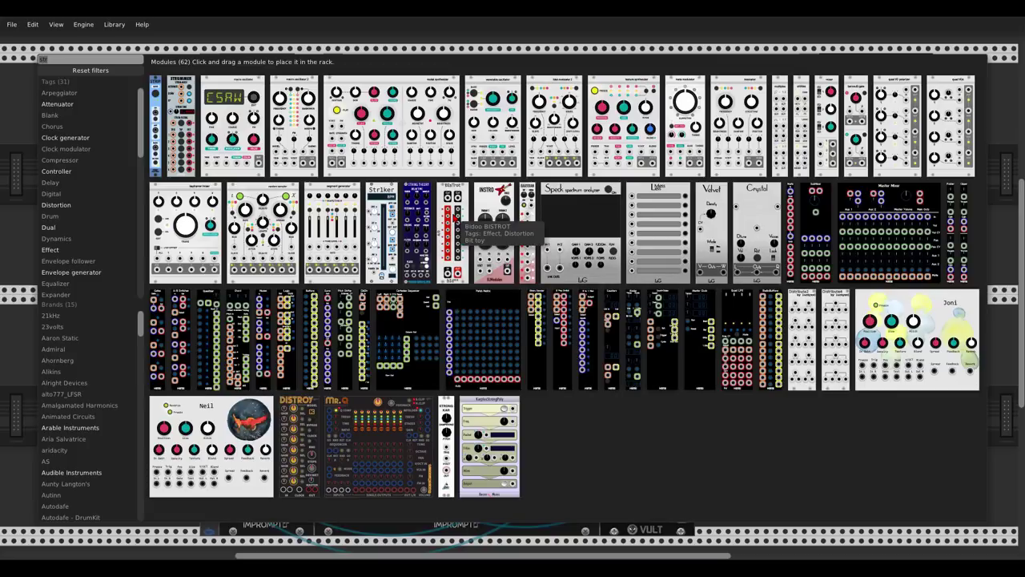
{"action": "type", "text": "filte"}
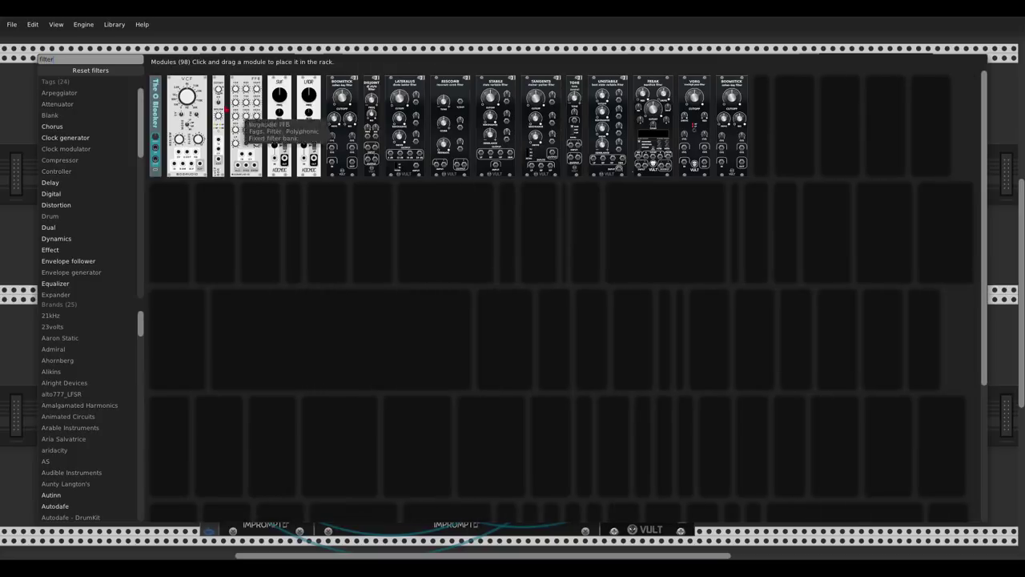
{"action": "left_click", "coordinate": [198, 89]}
{"action": "left_click_drag", "start_coordinate": [198, 90], "coordinate": [390, 186]}
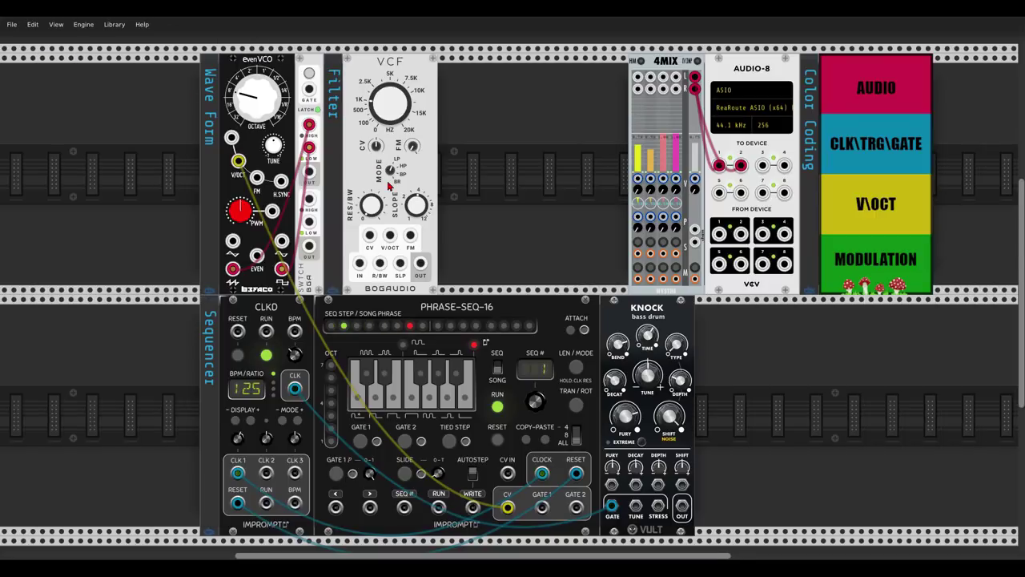
{"action": "left_click", "coordinate": [309, 171]}
{"action": "left_click", "coordinate": [309, 172]}
{"action": "left_click_drag", "start_coordinate": [309, 171], "coordinate": [359, 266]}
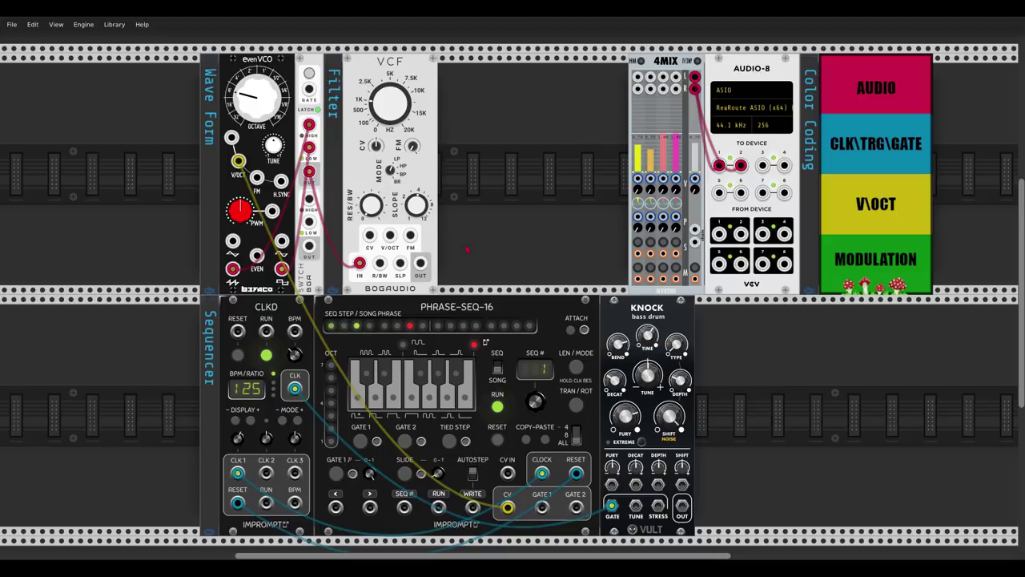
- Find a VCA in the module library and place it directly beside the VCF
{"action": "right_click", "coordinate": [507, 234]}
{"action": "type", "text": "vca"}
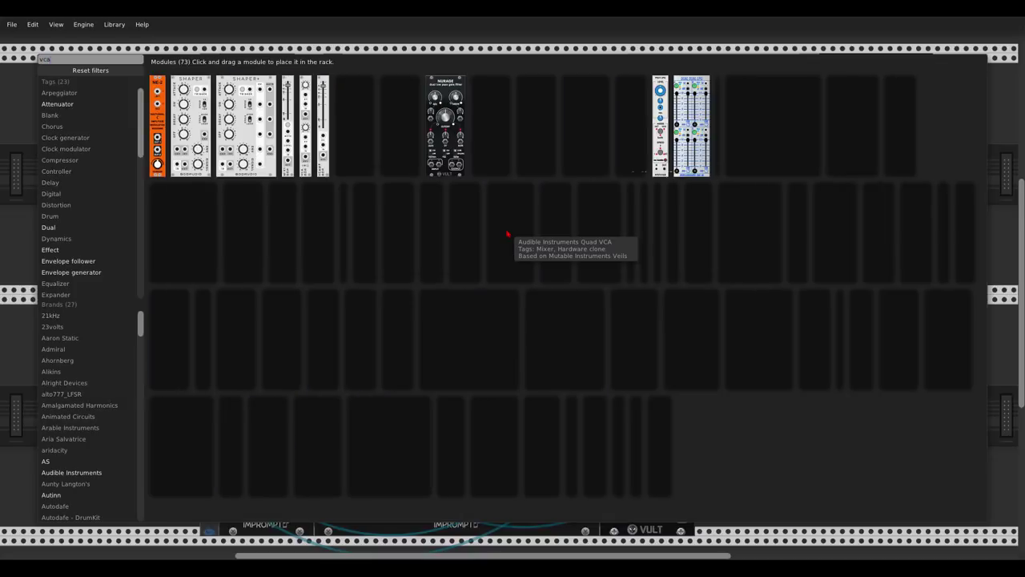
{"action": "left_click_drag", "start_coordinate": [954, 212], "coordinate": [433, 210]}
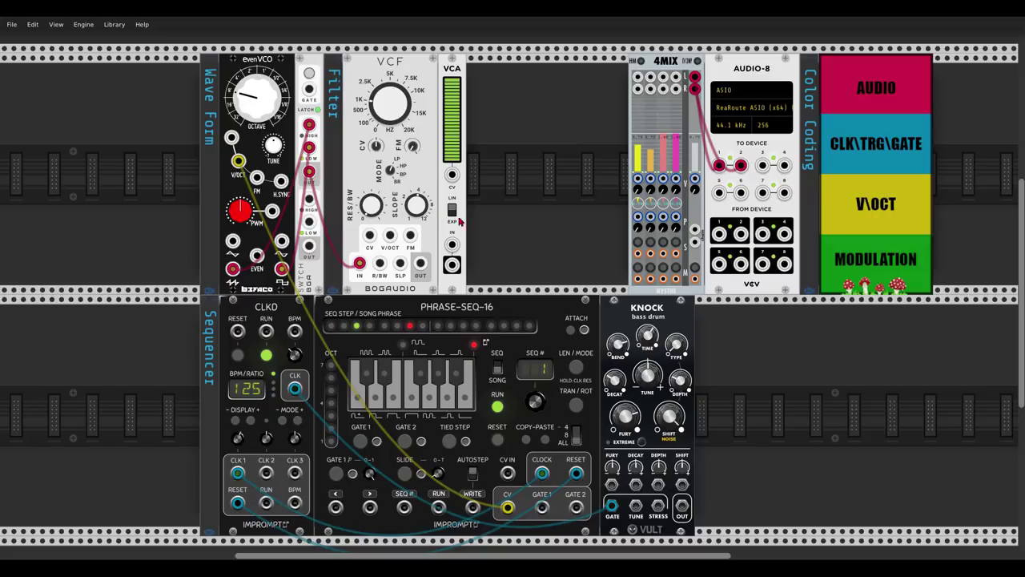
- Find an AD envelope in the module library and place it directly beside the VCA
{"action": "right_click", "coordinate": [503, 213]}
{"action": "type", "text": "ad"}
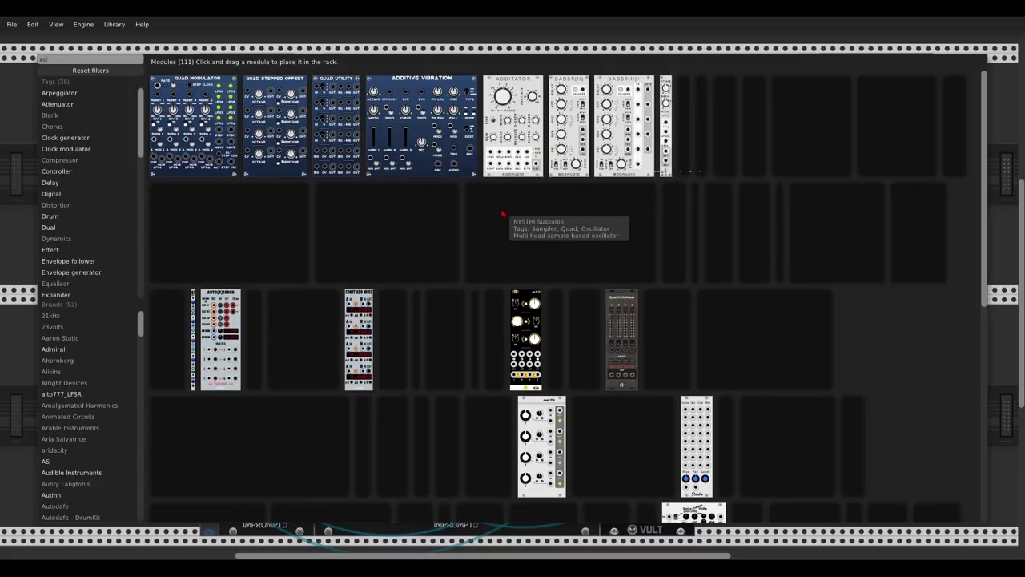
{"action": "left_click", "coordinate": [486, 296]}
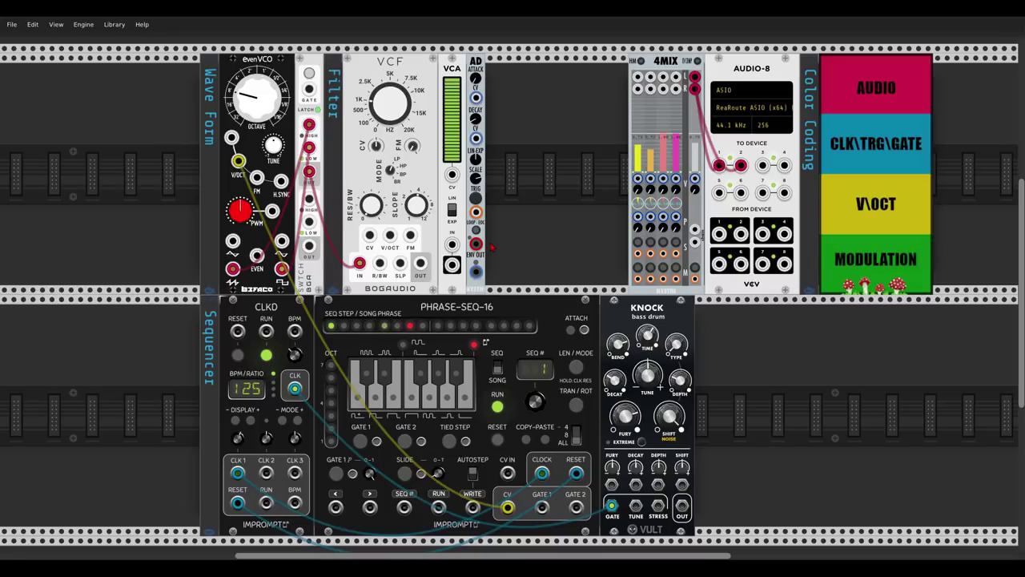
- Patch VCF OUT into VCA IN, AD's ENV OUT into VCA CV, VCA's output into 4MIX's first channel, and the sequencer's GATE 1 into AD's TRIG
{"action": "left_click_drag", "start_coordinate": [420, 265], "coordinate": [453, 174]}
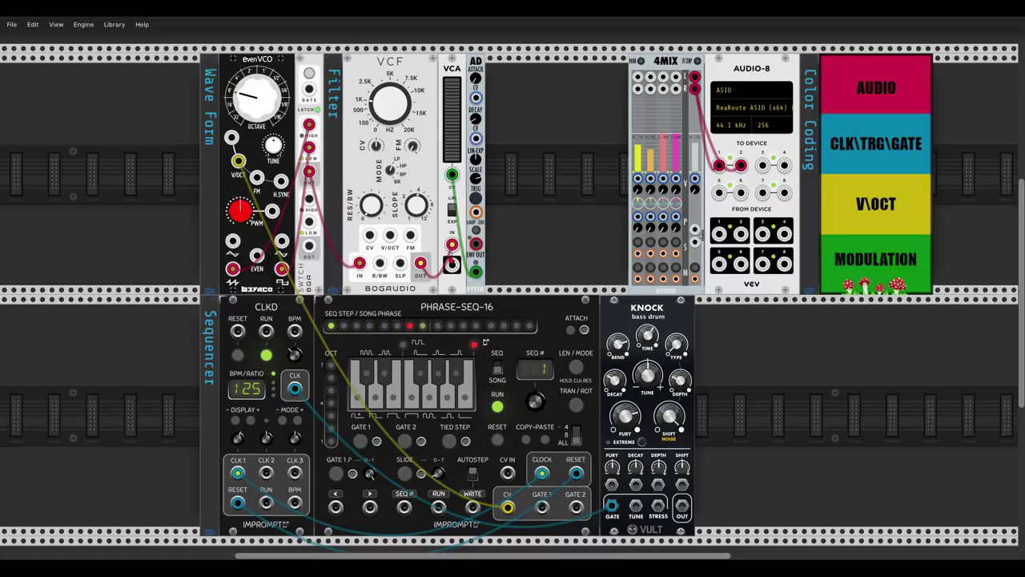
{"action": "left_click_drag", "start_coordinate": [452, 264], "coordinate": [638, 77]}
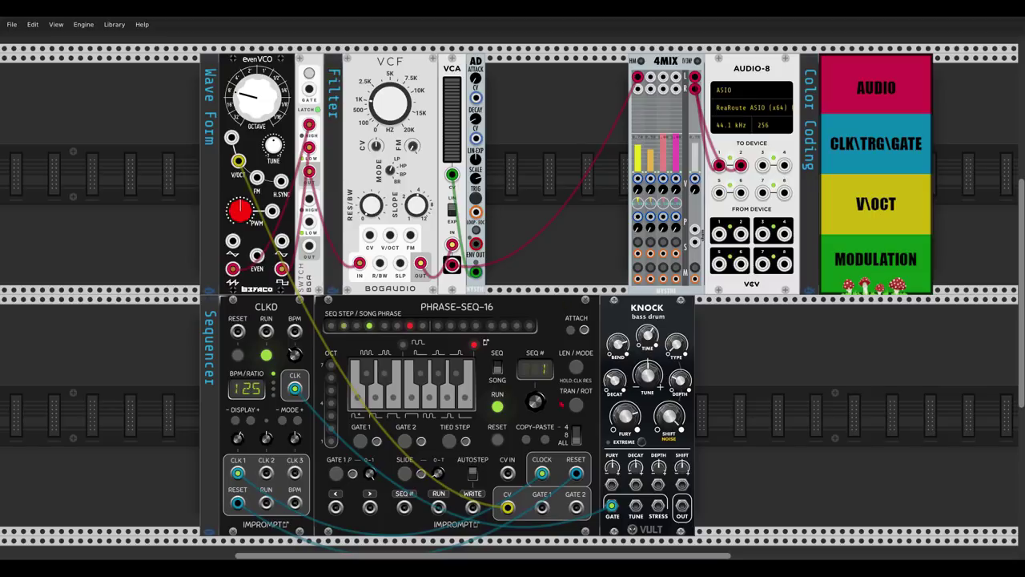
{"action": "left_click_drag", "start_coordinate": [541, 509], "coordinate": [541, 520]}
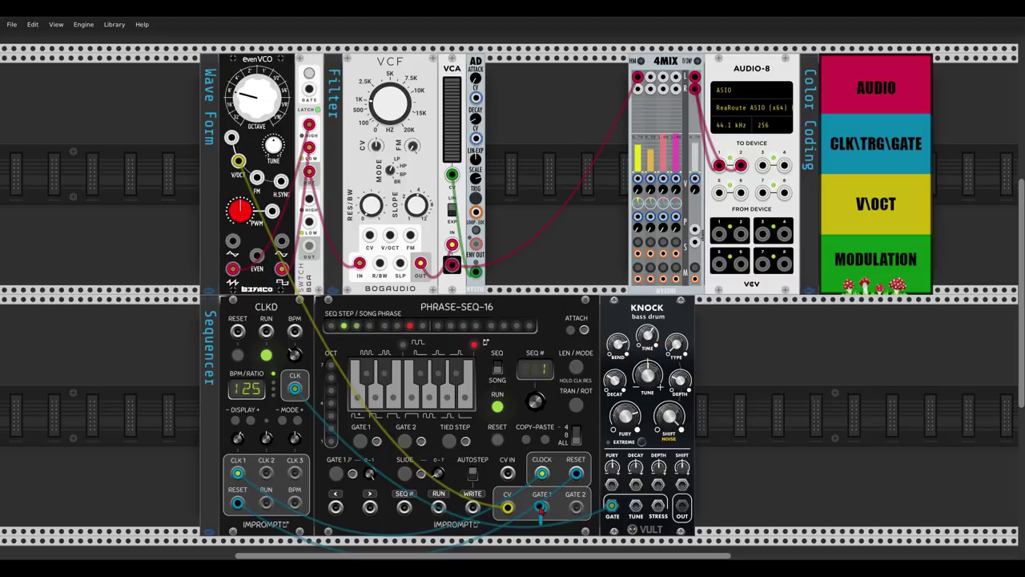
{"action": "left_click_drag", "start_coordinate": [541, 512], "coordinate": [475, 212]}
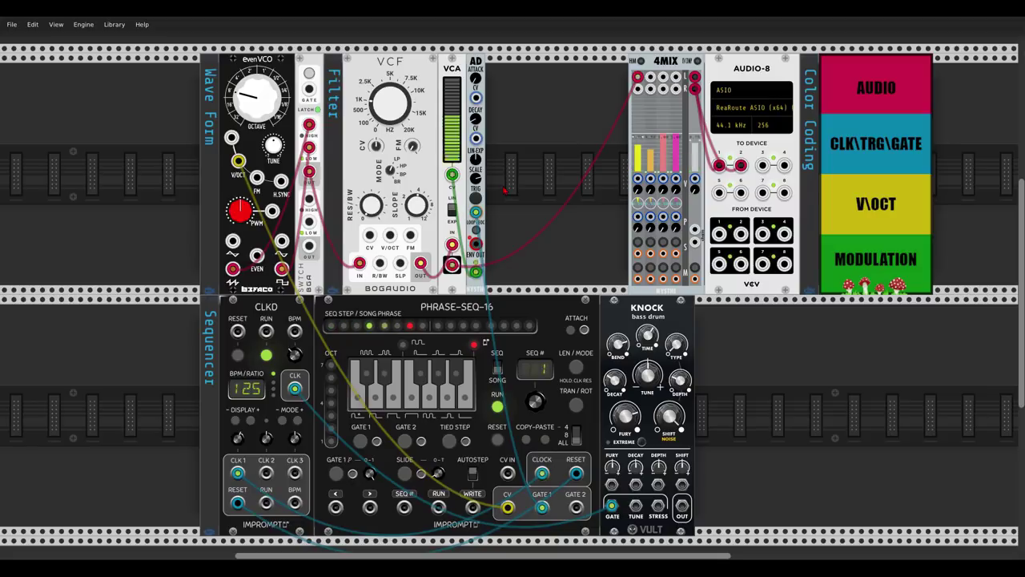
- Set the AD envelope's attack to about 0.01 and adjust its decay
{"action": "mouse_move", "coordinate": [476, 81]}
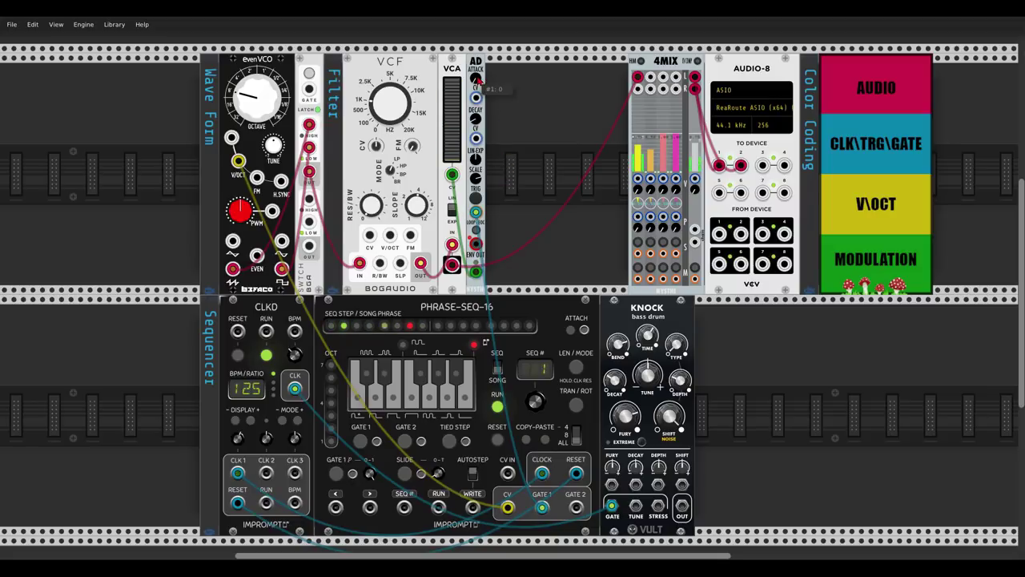
{"action": "left_click_drag", "start_coordinate": [476, 79], "coordinate": [475, 75]}
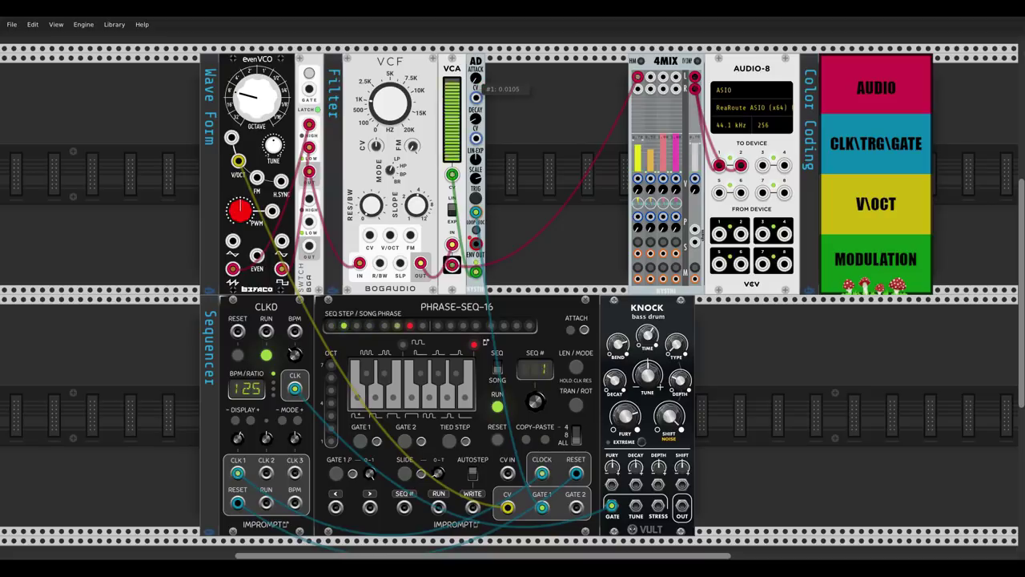
{"action": "left_click_drag", "start_coordinate": [475, 118], "coordinate": [476, 116]}
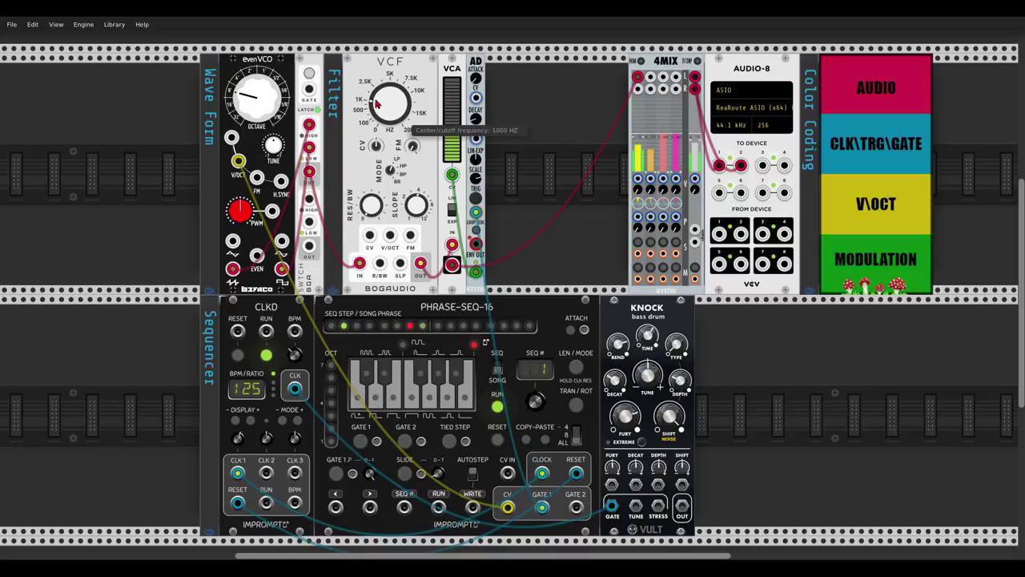
- Sweep the VCF's cutoff frequency and bring it to about 973 Hz
{"action": "left_click_drag", "start_coordinate": [390, 104], "coordinate": [390, 97]}
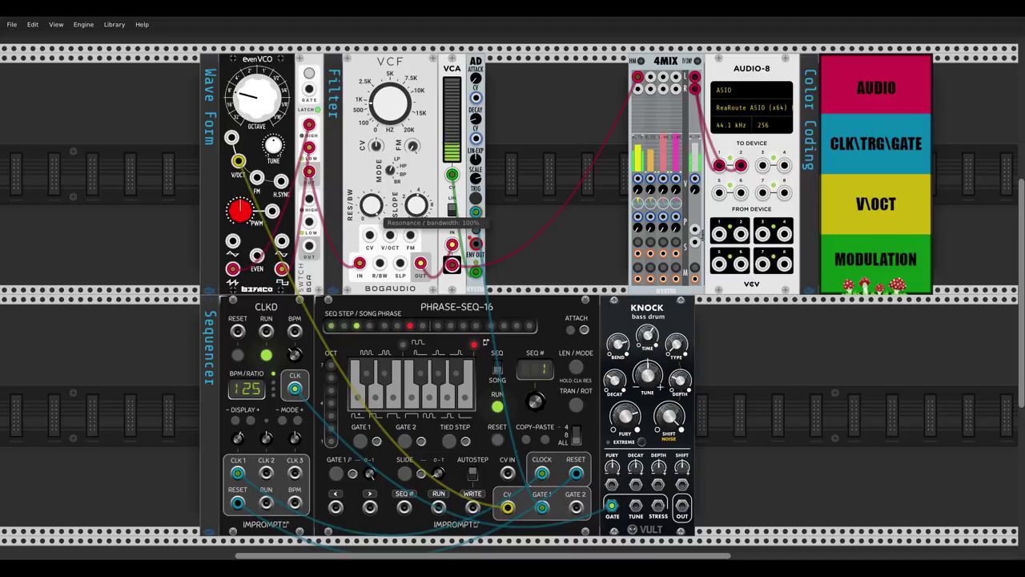
{"action": "left_click_drag", "start_coordinate": [401, 114], "coordinate": [402, 171]}
{"action": "mouse_move", "coordinate": [390, 110]}
{"action": "left_mouse_down"}
{"action": "mouse_move", "coordinate": [396, 142]}
{"action": "mouse_move", "coordinate": [394, 109]}
{"action": "left_mouse_up"}
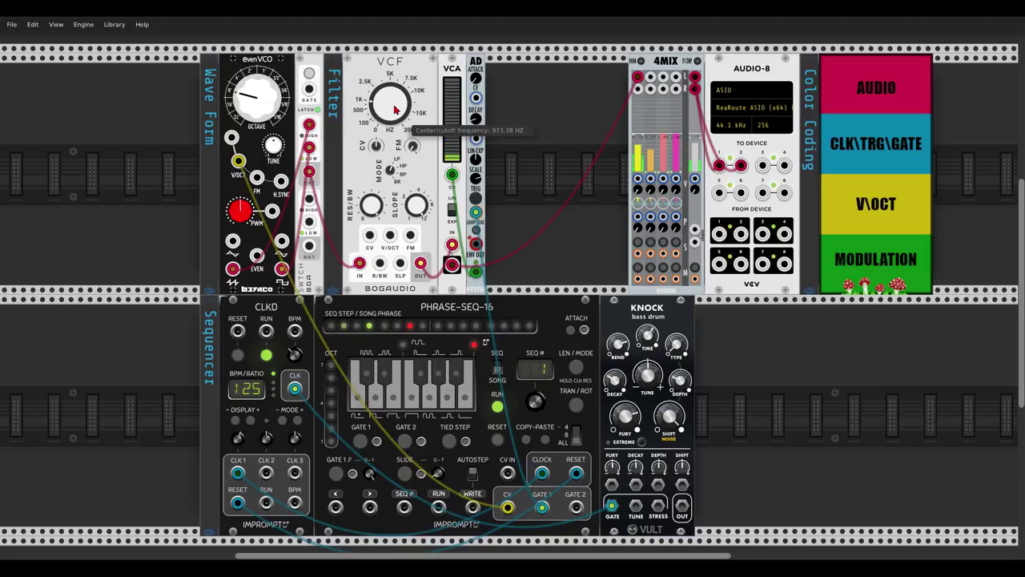
- Patch the AD envelope into the VCF's FM input as well, and adjust the filter's cutoff and FM amount
{"action": "left_click_drag", "start_coordinate": [453, 175], "coordinate": [409, 236]}
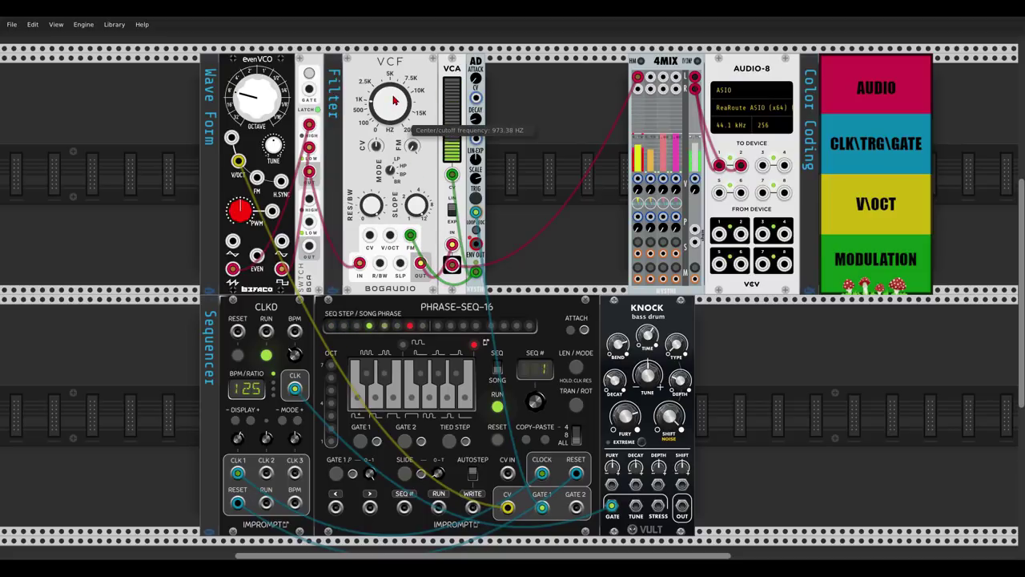
{"action": "left_click_drag", "start_coordinate": [389, 103], "coordinate": [389, 120]}
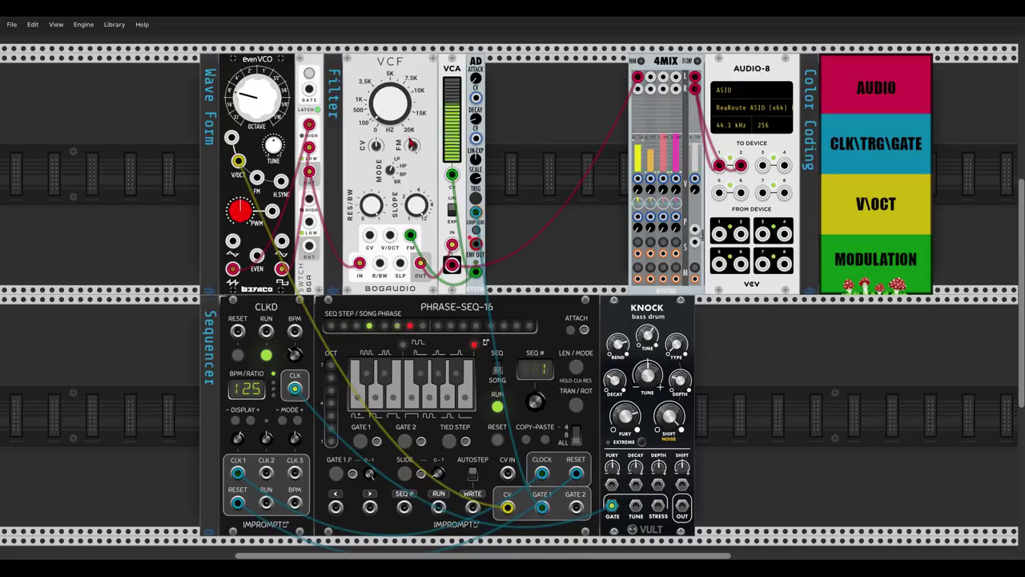
{"action": "mouse_move", "coordinate": [412, 148]}
{"action": "left_mouse_down"}
{"action": "mouse_move", "coordinate": [412, 118]}
{"action": "mouse_move", "coordinate": [390, 116]}
{"action": "mouse_move", "coordinate": [412, 136]}
{"action": "left_mouse_up"}
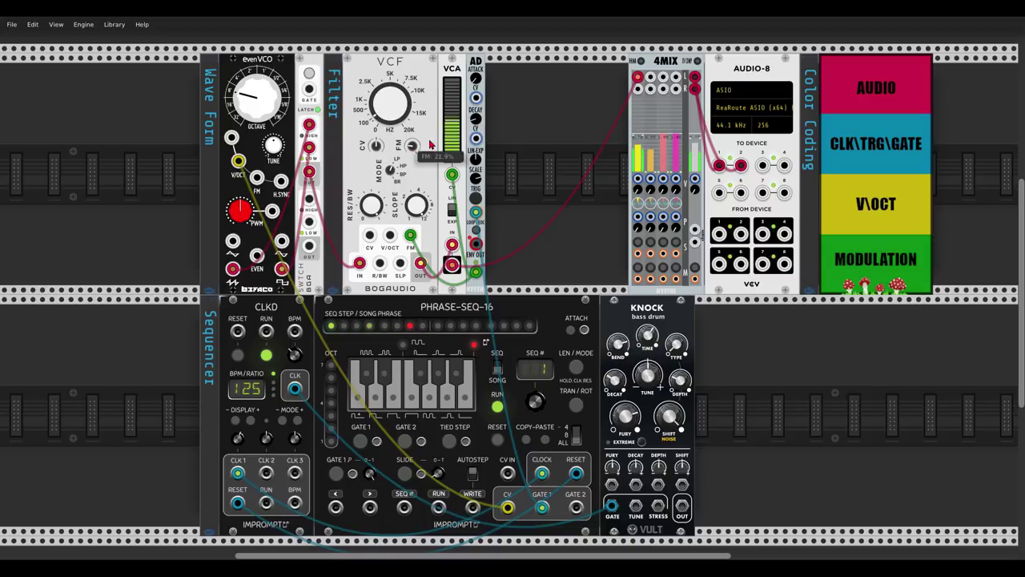
{"action": "left_click_drag", "start_coordinate": [413, 145], "coordinate": [412, 156]}
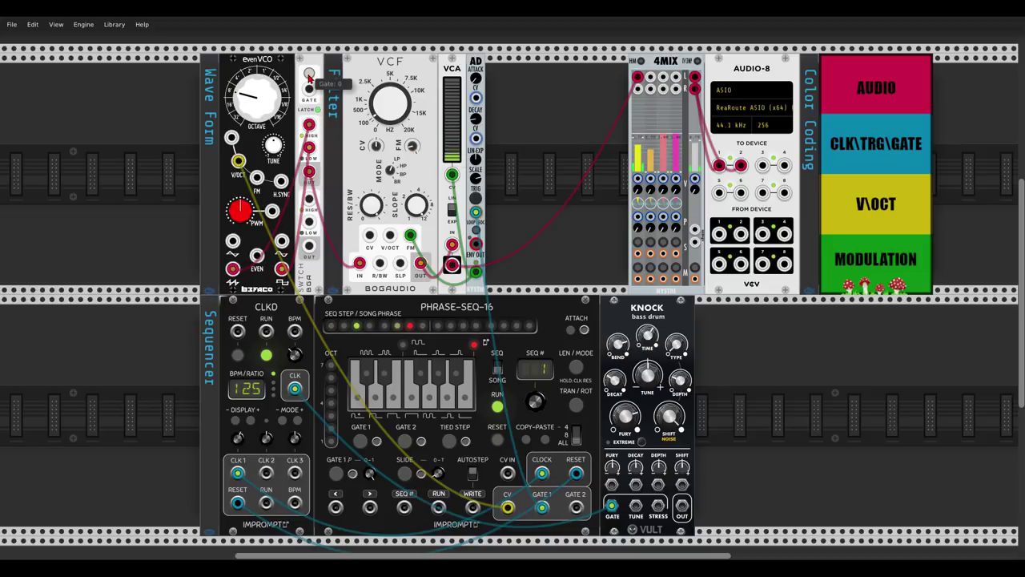
{"action": "left_click_drag", "start_coordinate": [411, 150], "coordinate": [412, 148]}
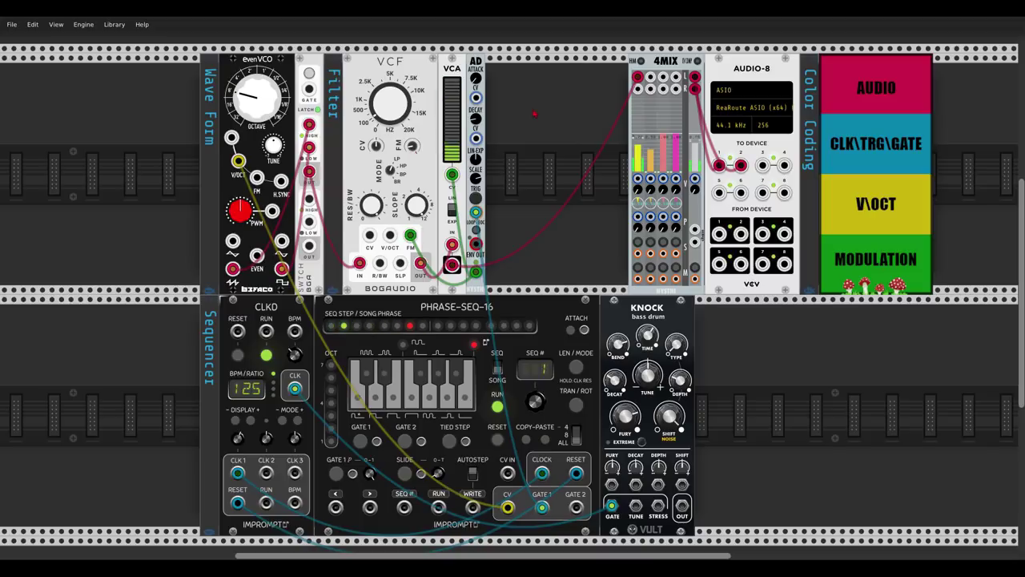
- Duplicate the AD envelope and insert a Bogaudio XFADE from the module library between the VCF and the VCA
{"action": "key", "text": "ctrl+d"}
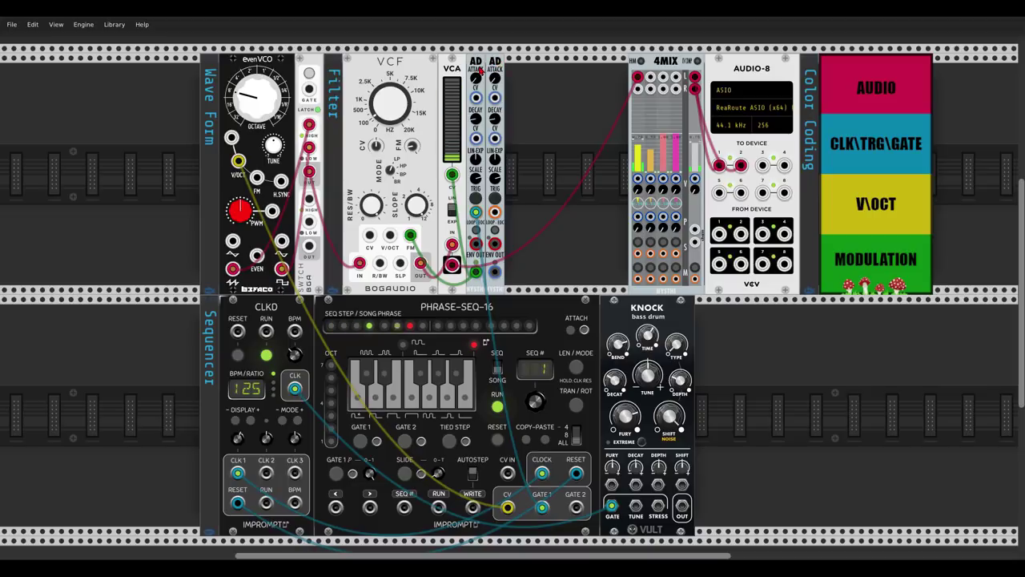
{"action": "right_click", "coordinate": [539, 126]}
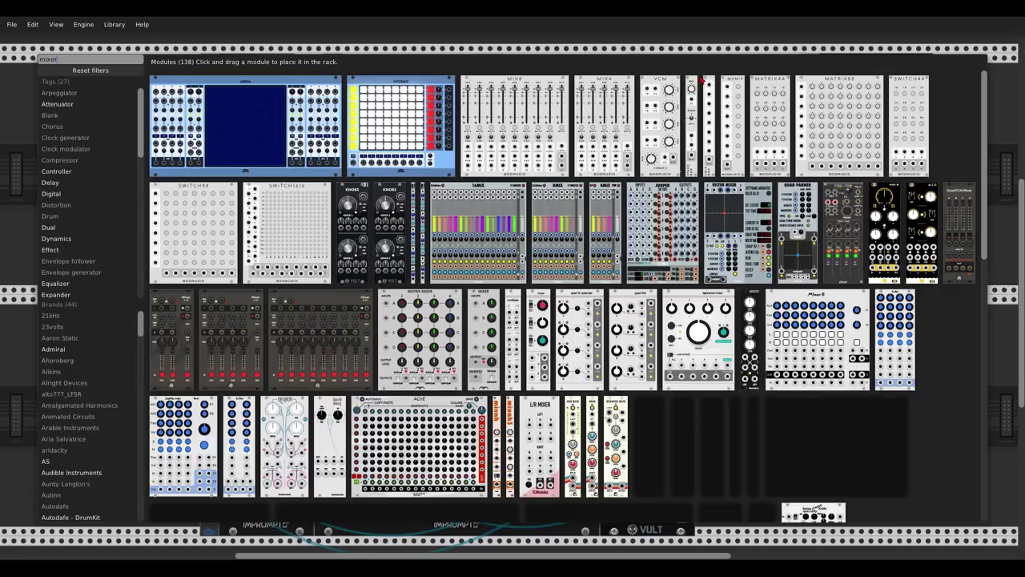
{"action": "key", "text": "Escape"}
{"action": "left_click_drag", "start_coordinate": [670, 94], "coordinate": [578, 134]}
{"action": "left_click_drag", "start_coordinate": [458, 69], "coordinate": [479, 68]}
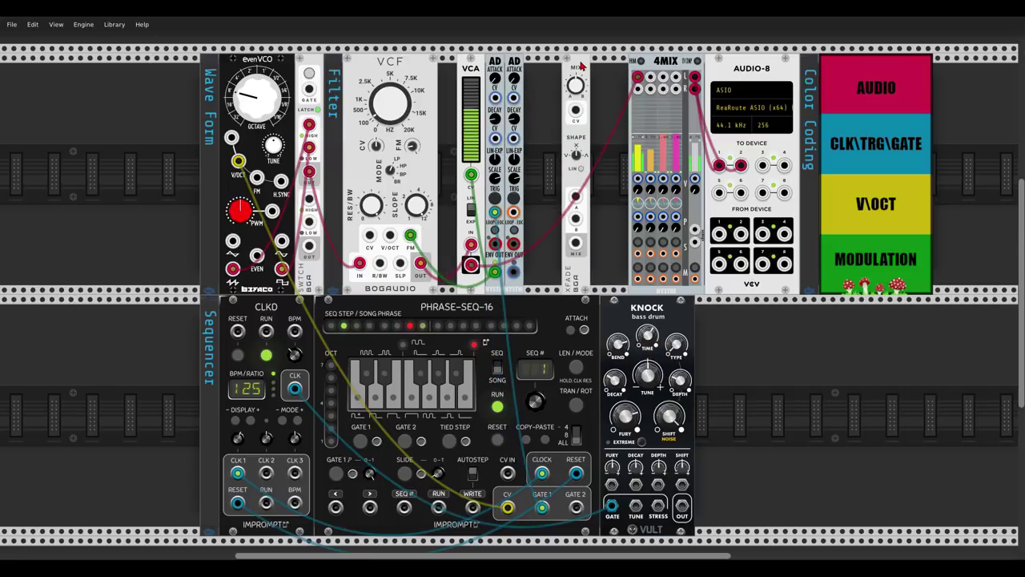
{"action": "left_click_drag", "start_coordinate": [574, 69], "coordinate": [451, 70]}
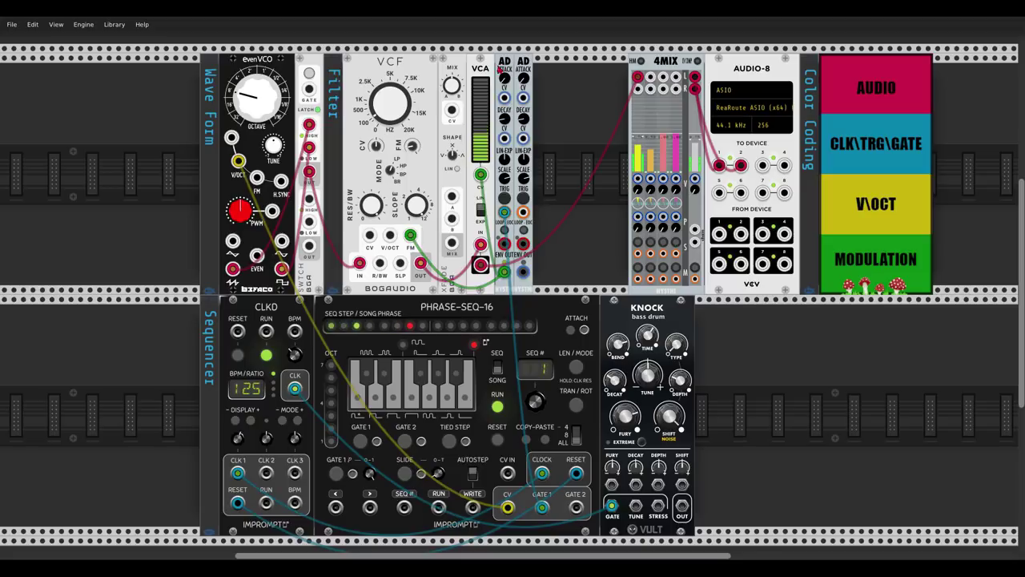
- Patch the first and second AD envelopes into XFADE's A and B, its MIX into VCF FM, and GATE 2 into the second AD's TRIG
{"action": "left_click_drag", "start_coordinate": [410, 234], "coordinate": [452, 196]}
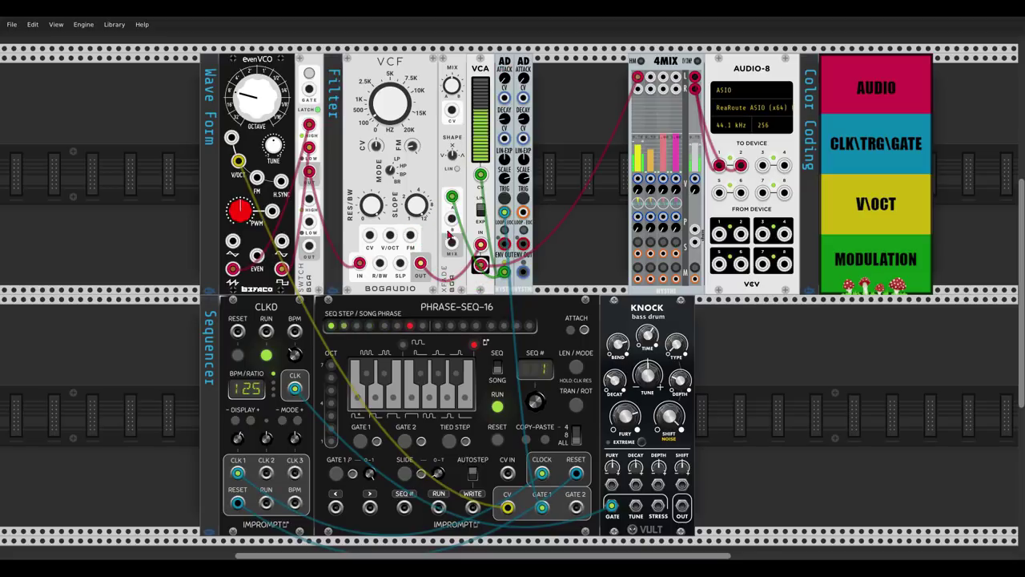
{"action": "left_click_drag", "start_coordinate": [452, 243], "coordinate": [410, 235]}
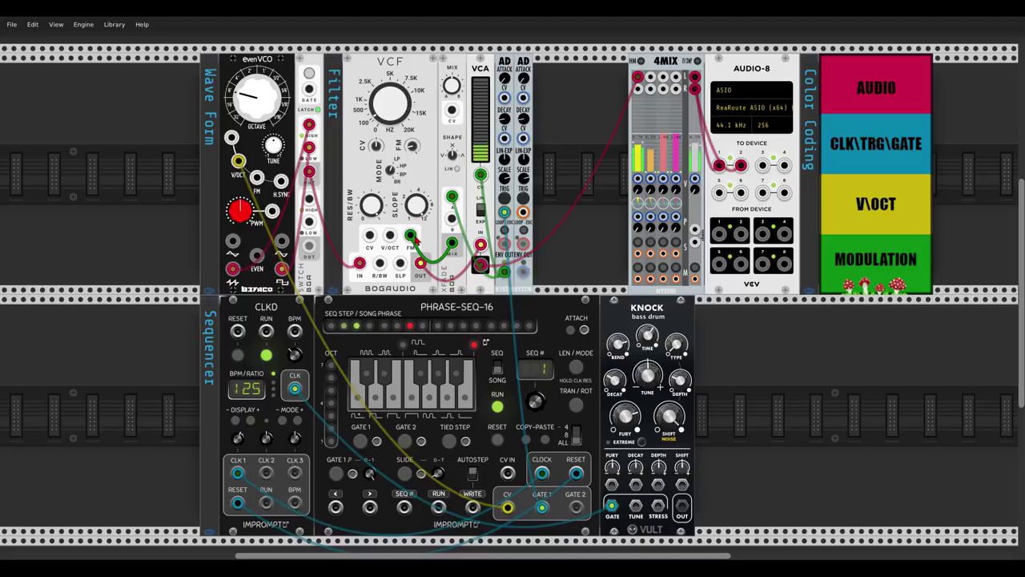
{"action": "left_click_drag", "start_coordinate": [523, 272], "coordinate": [452, 219]}
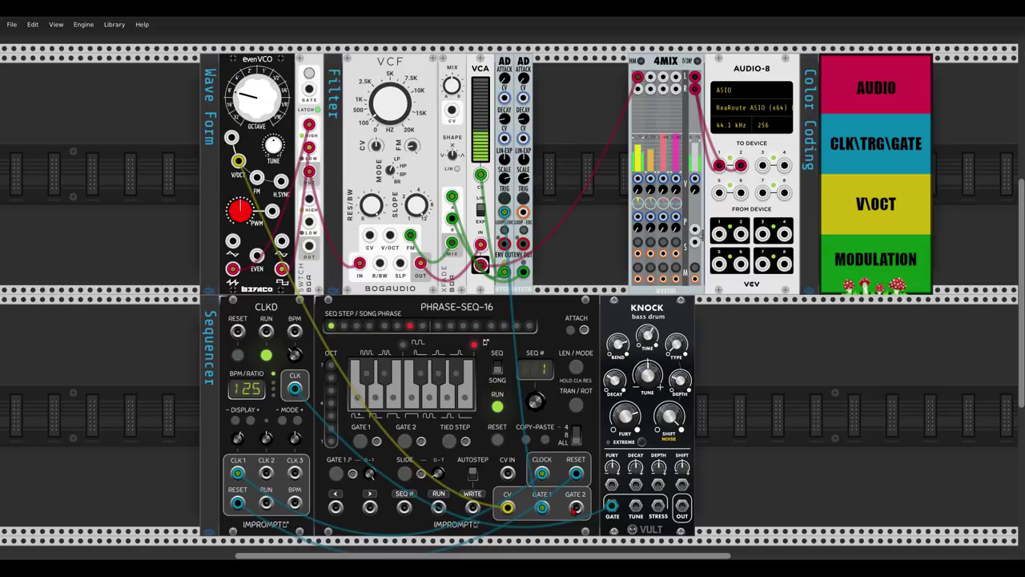
{"action": "left_click_drag", "start_coordinate": [576, 507], "coordinate": [523, 213]}
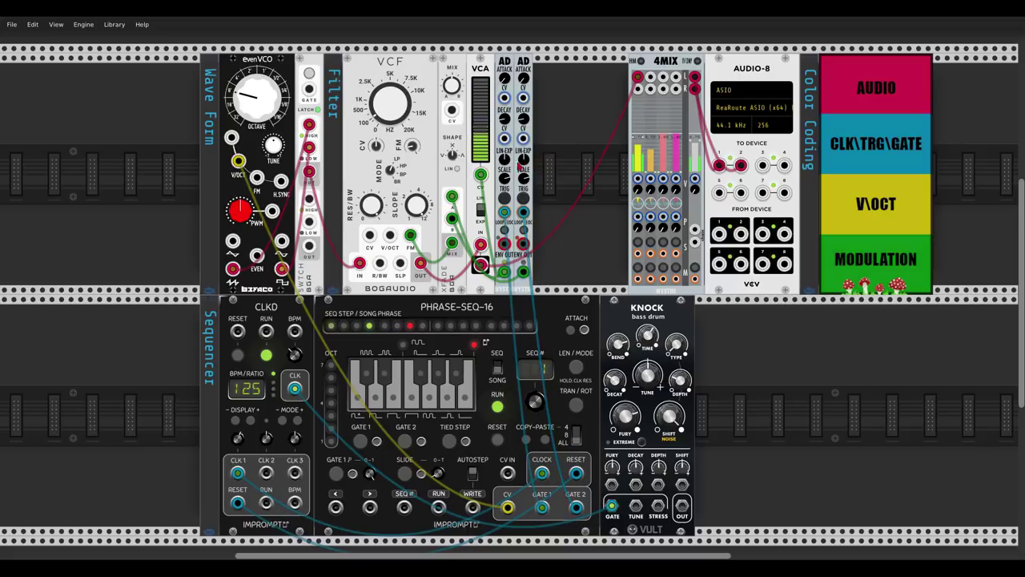
- Adjust the VCF's FM amount and the second AD's scale, and lower the filter cutoff to about 254 Hz
{"action": "mouse_move", "coordinate": [408, 152]}
{"action": "mouse_move", "coordinate": [411, 145]}
{"action": "left_mouse_down"}
{"action": "mouse_move", "coordinate": [401, 113]}
{"action": "mouse_move", "coordinate": [410, 128]}
{"action": "left_mouse_up"}
{"action": "left_click_drag", "start_coordinate": [526, 183], "coordinate": [523, 175]}
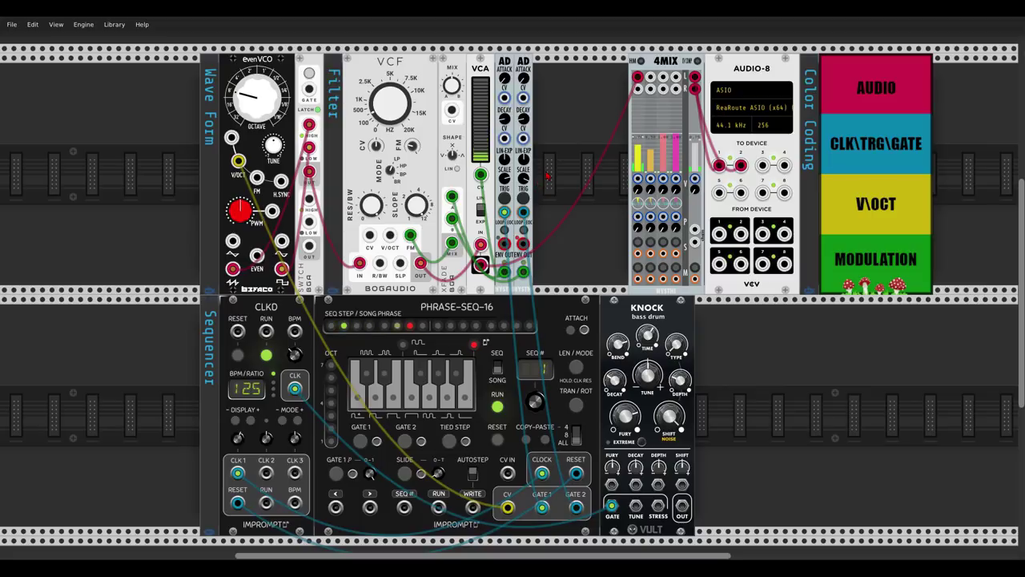
{"action": "left_click_drag", "start_coordinate": [413, 146], "coordinate": [397, 119]}
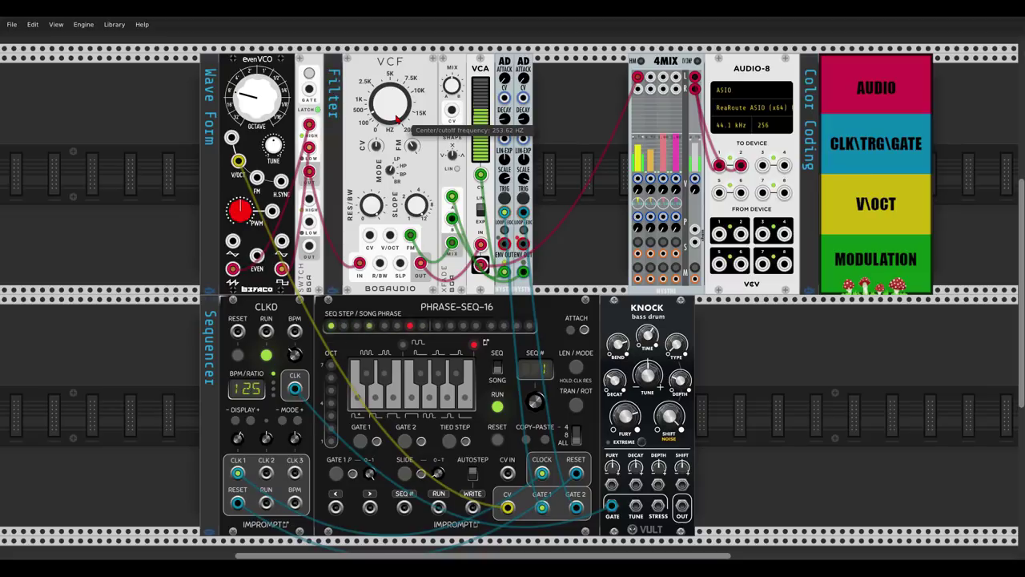
- Patch Knock's OUT into 4MIX's second channel and adjust the second AD's decay and the VCF's FM amount over the beat
{"action": "left_click_drag", "start_coordinate": [682, 513], "coordinate": [651, 78]}
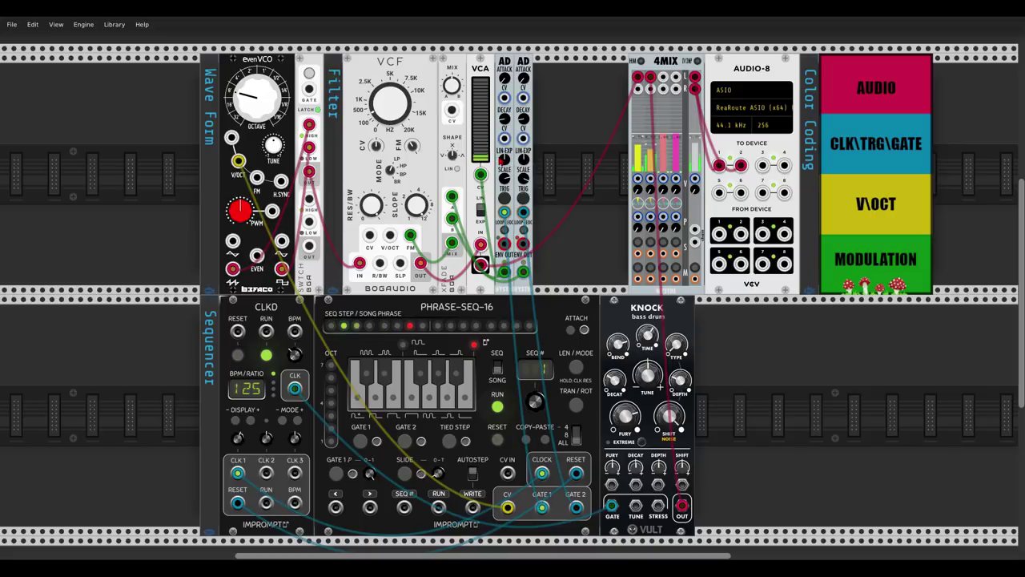
{"action": "left_click_drag", "start_coordinate": [524, 118], "coordinate": [523, 127]}
{"action": "left_click_drag", "start_coordinate": [414, 147], "coordinate": [411, 139]}
- Add the stoermelder STRIP module in front of the Wave Form section and view its options for copying, pasting, loading and saving strips
{"action": "right_click", "coordinate": [107, 162]}
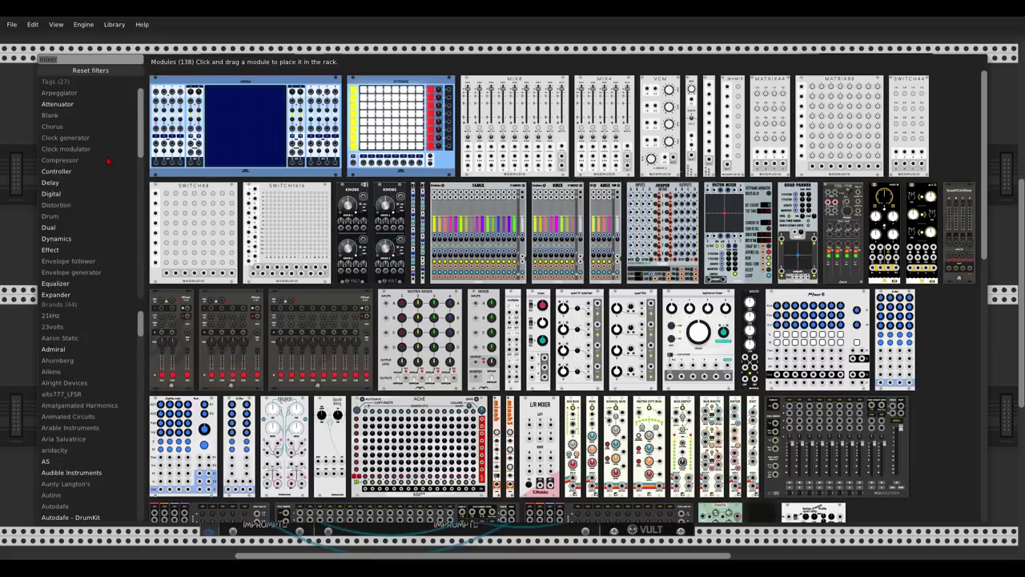
{"action": "type", "text": "strip"}
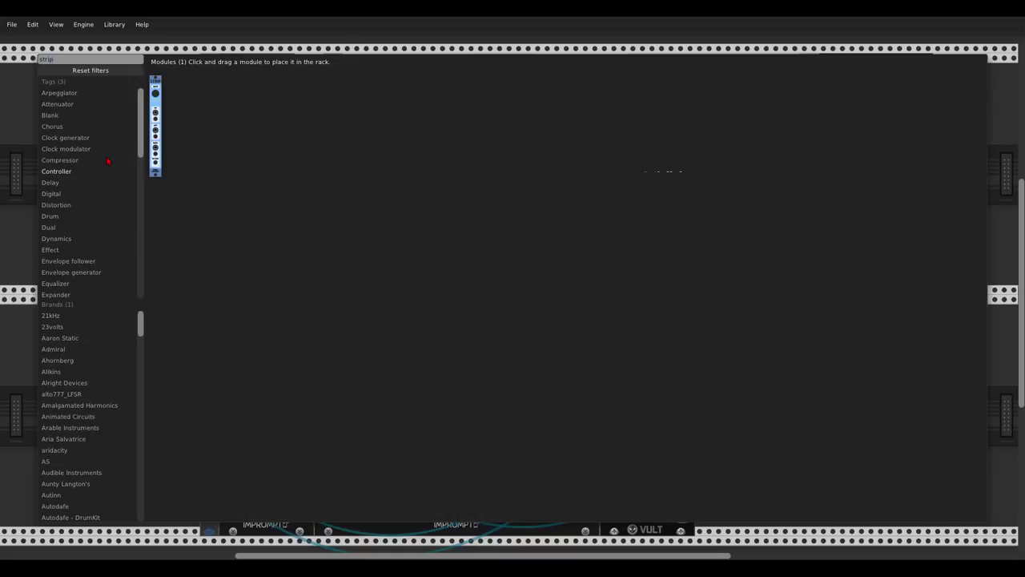
{"action": "left_click", "coordinate": [156, 84]}
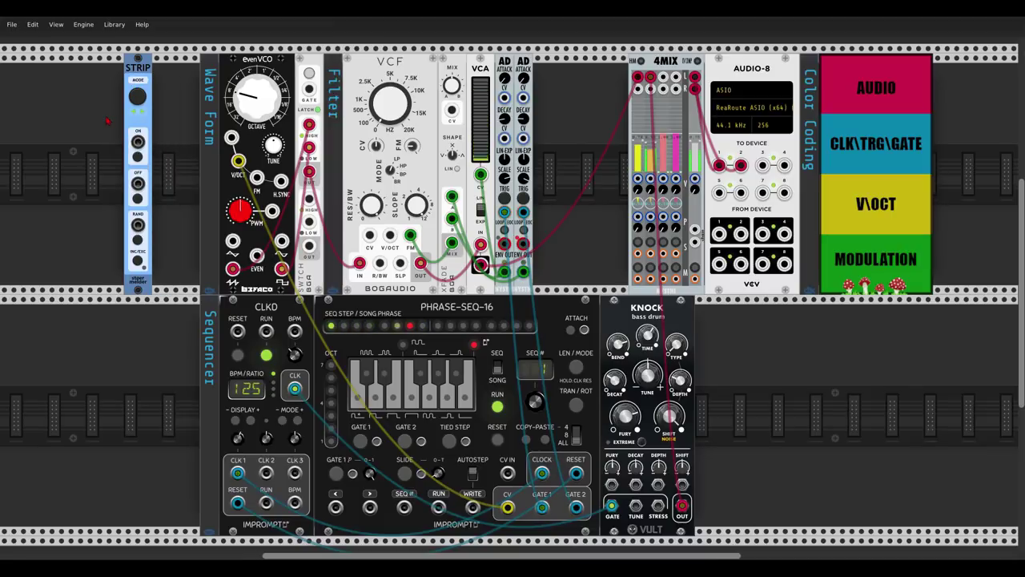
{"action": "right_click", "coordinate": [137, 75]}
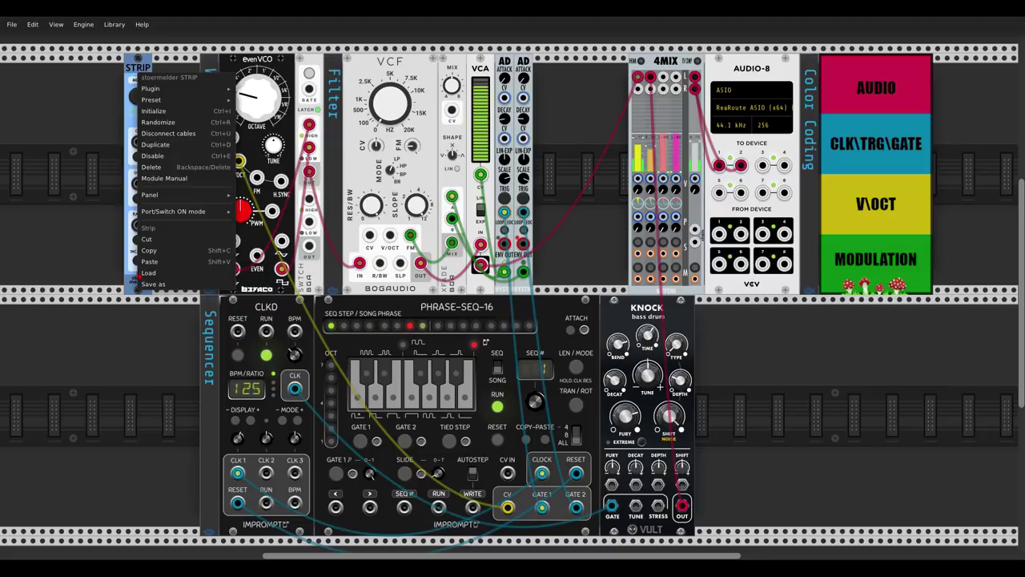
{"action": "left_click", "coordinate": [98, 239]}
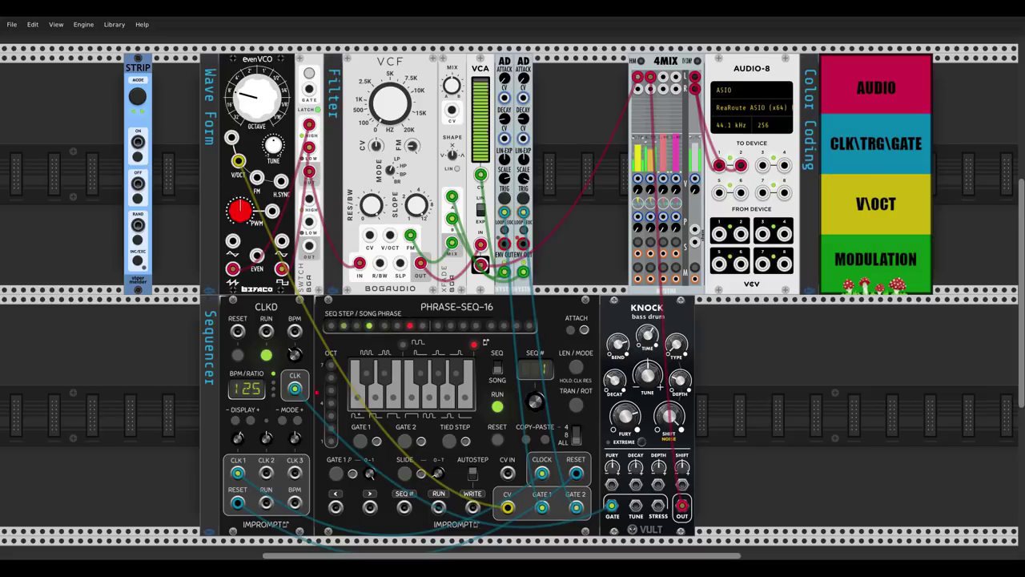
{"action": "mouse_move", "coordinate": [379, 121]}
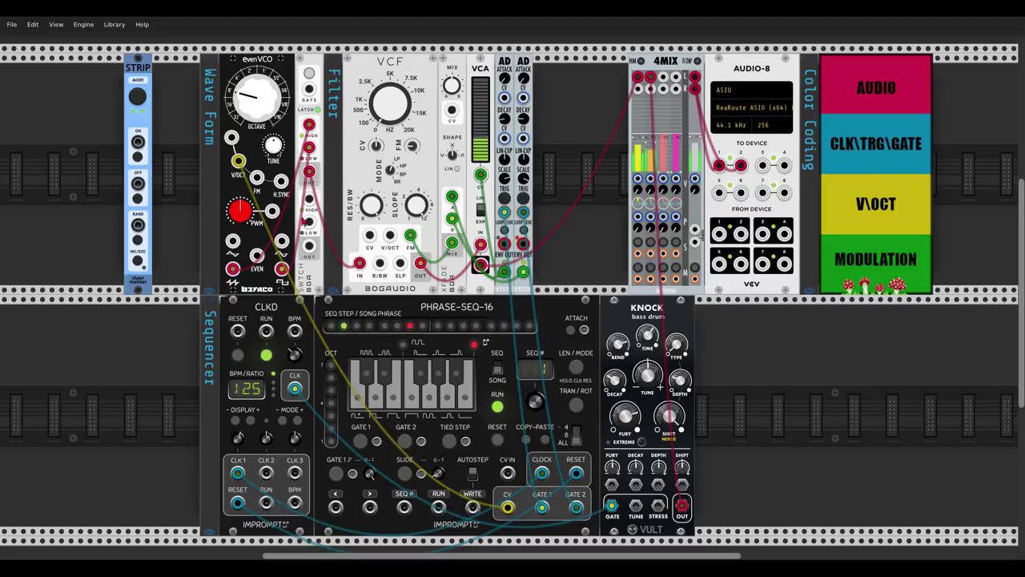